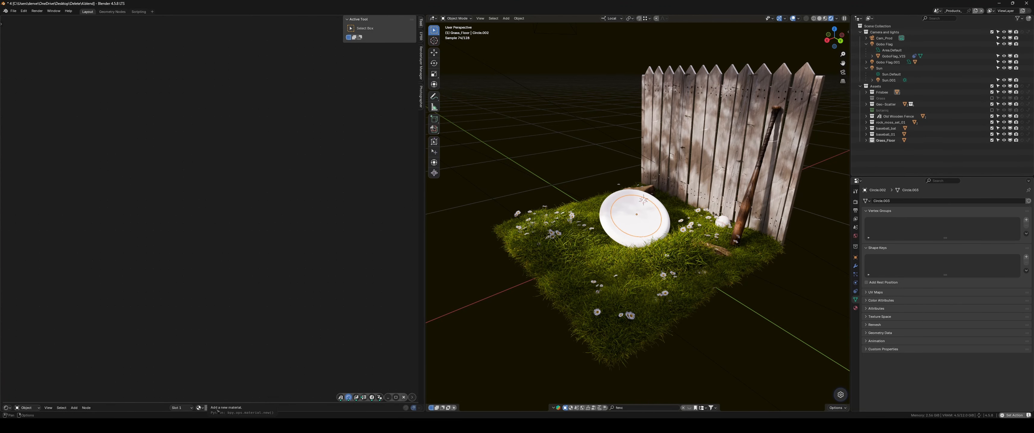
Add a new material to the frisbee's inner disc and review the parameters of its Principled BSDF node
click(216, 408)
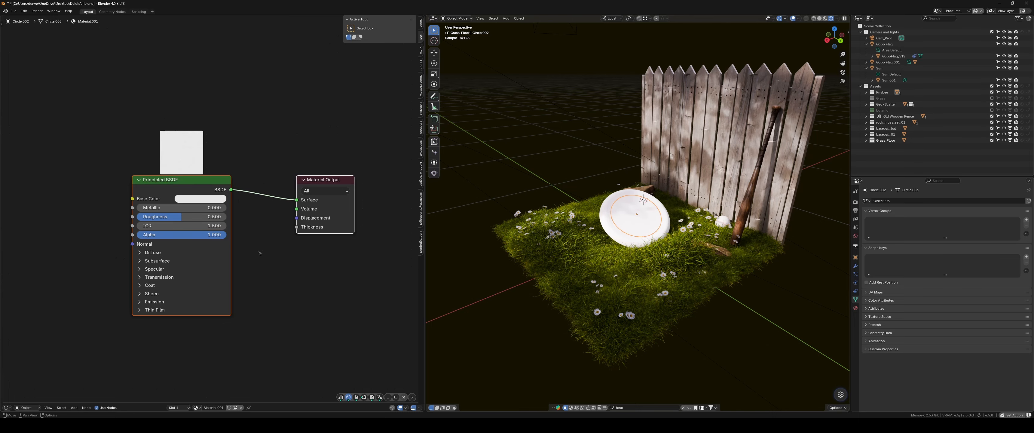
scroll(194, 181, down, 1)
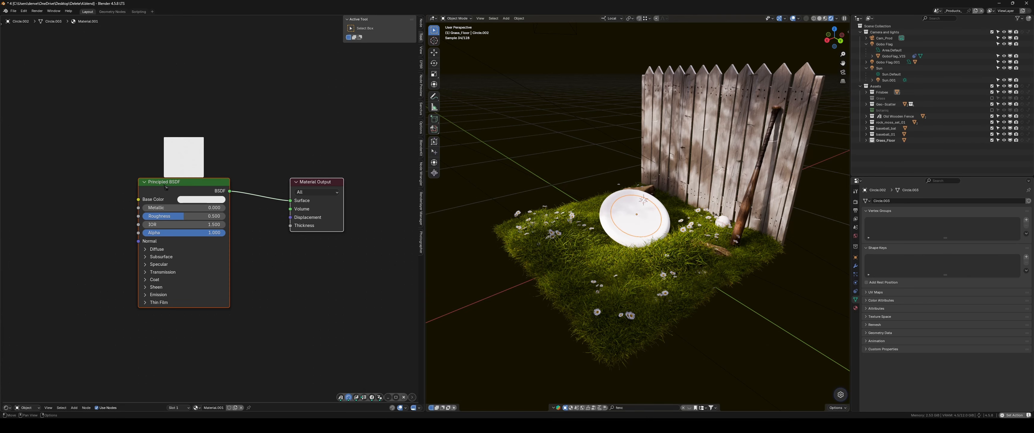
middle_drag(194, 180, 215, 185)
click(216, 185)
middle_drag(114, 201, 154, 198)
scroll(155, 198, up, 3)
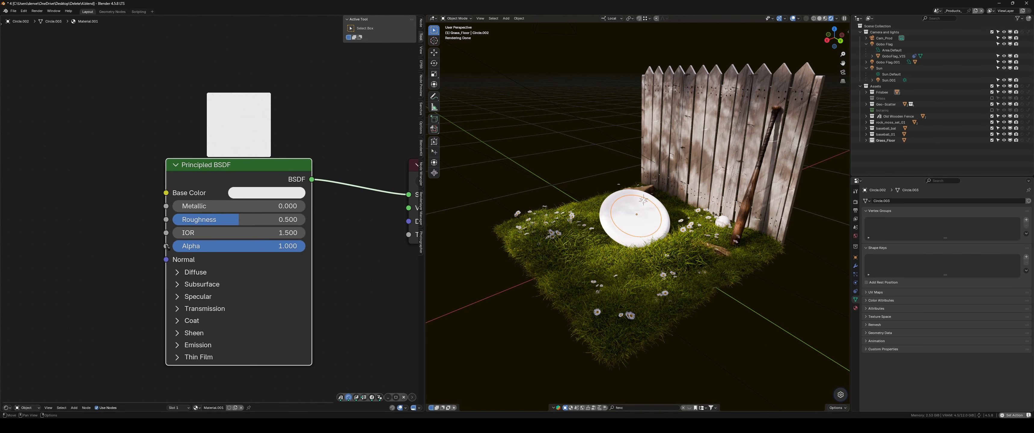
click(179, 285)
click(179, 285)
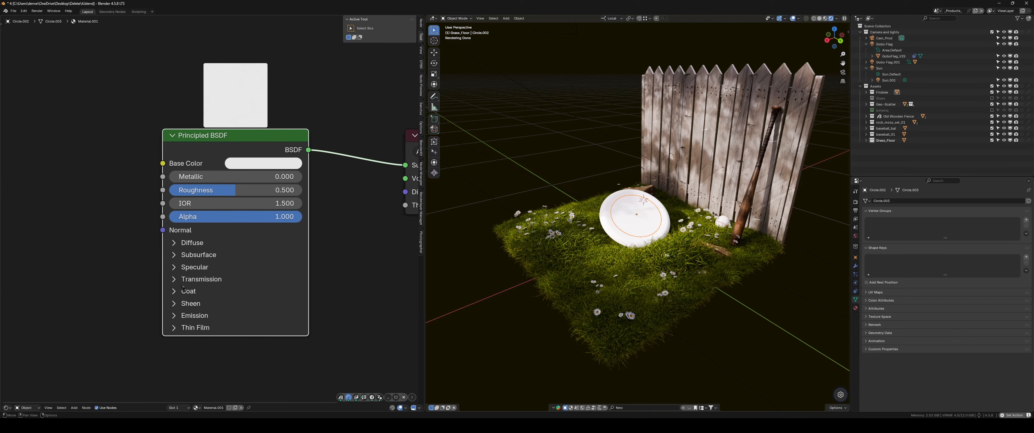
scroll(243, 295, down, 3)
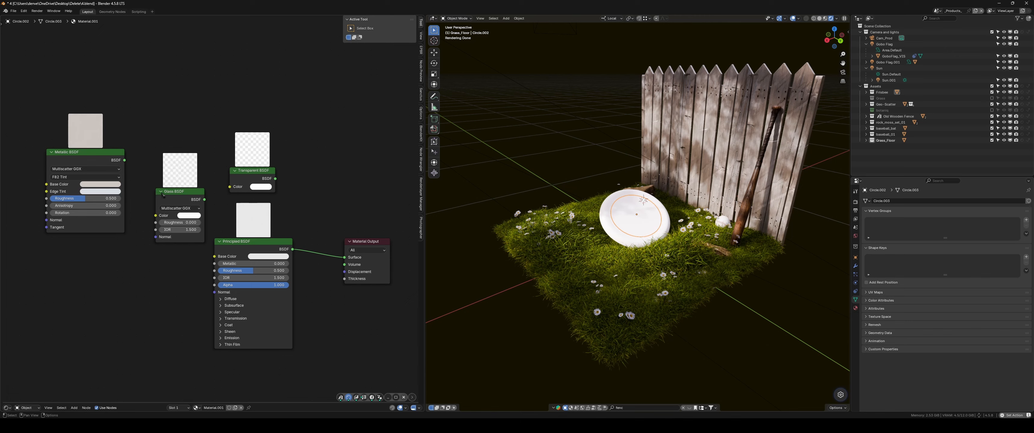
Blend the Principled BSDF with the Glass BSDF through a Mix Shader placed before the Material Output
middle_drag(133, 262, 111, 268)
scroll(167, 249, up, 3)
click(151, 187)
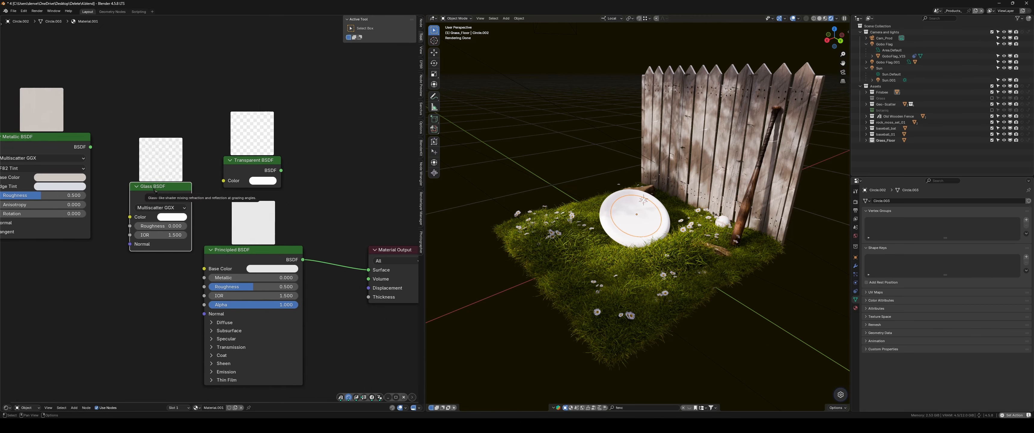
scroll(241, 160, down, 1)
key(shift+a)
text(mis)
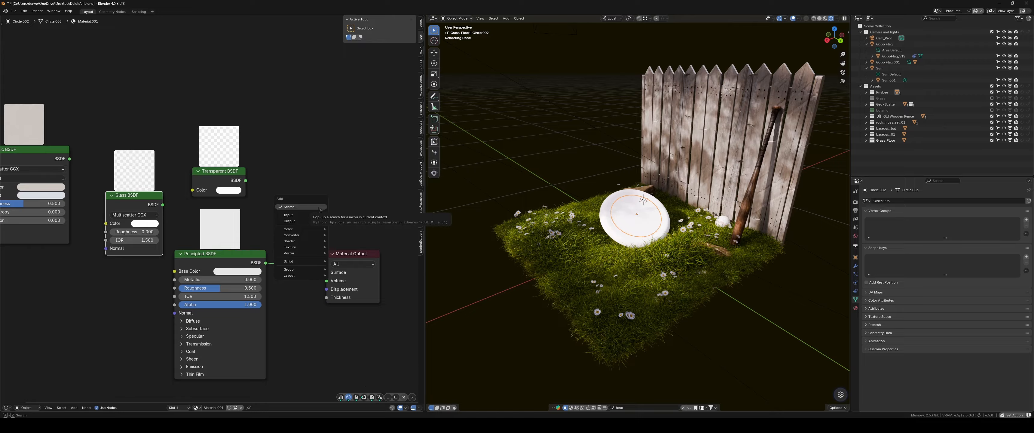
key(Return)
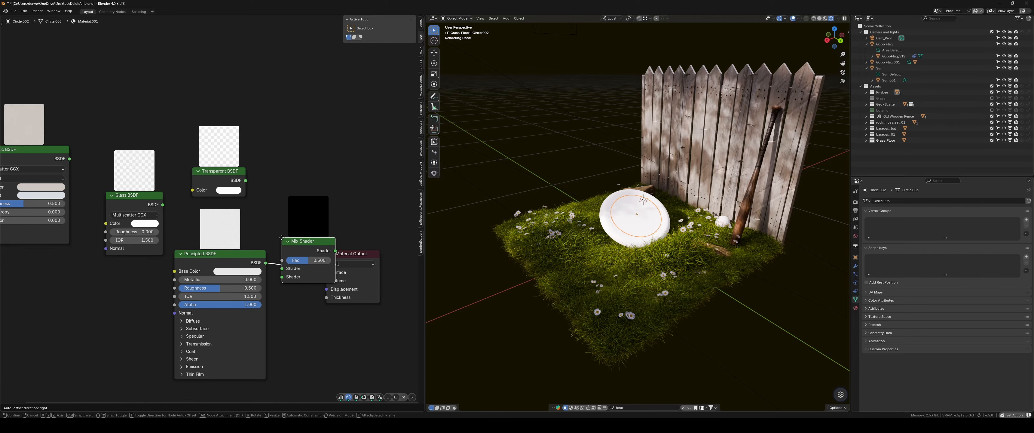
click(309, 260)
drag(162, 205, 283, 277)
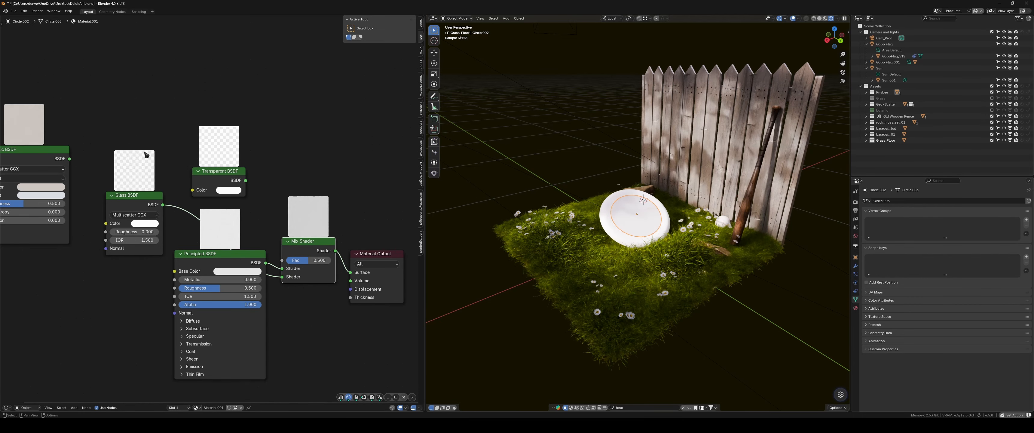
drag(269, 253, 281, 257)
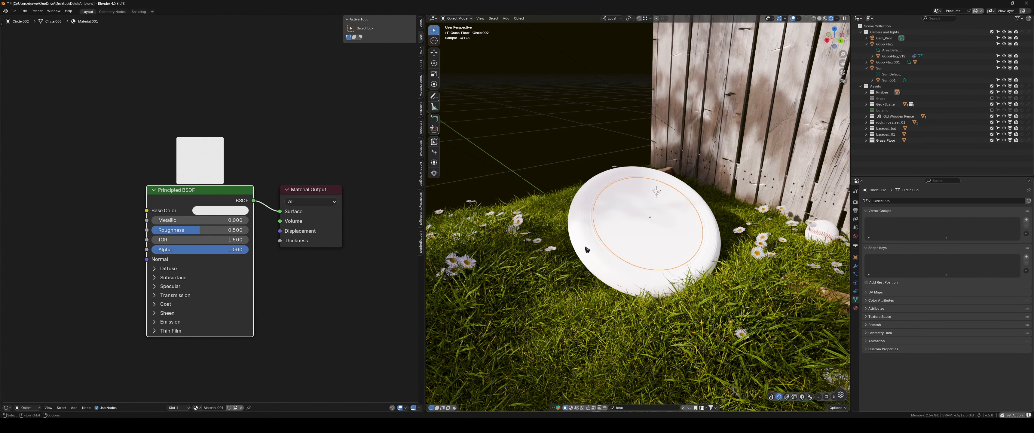
Give the frisbee's outer body a new material with a golden yellow base color
click(585, 246)
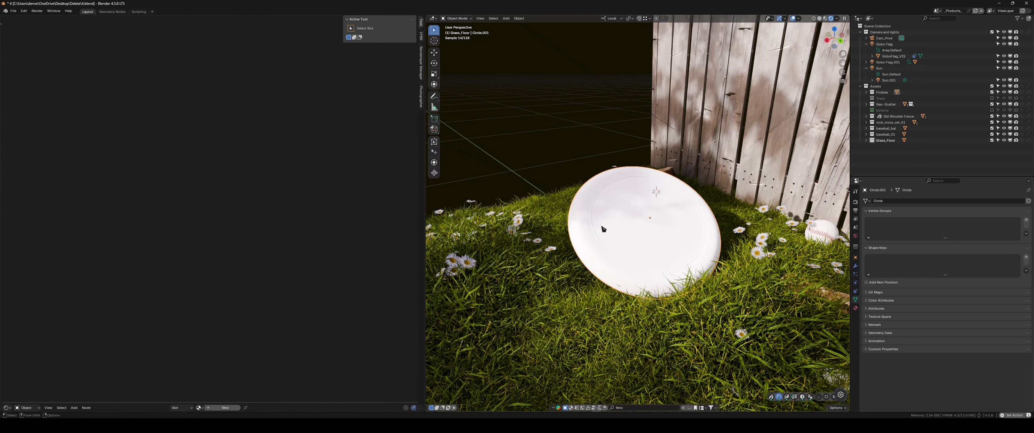
click(240, 196)
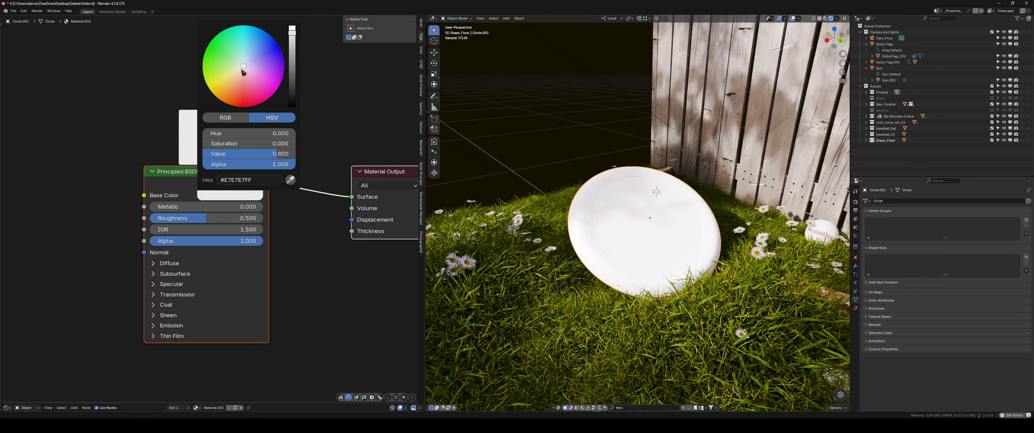
drag(241, 69, 225, 86)
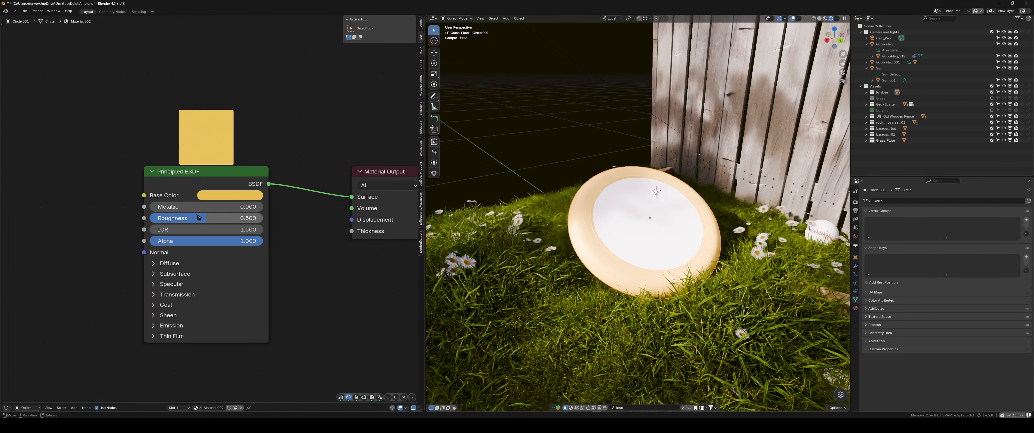
Set the frisbee body material's roughness to 0.650 and its metallic value to 0.105
drag(200, 218, 184, 207)
scroll(625, 251, up, 4)
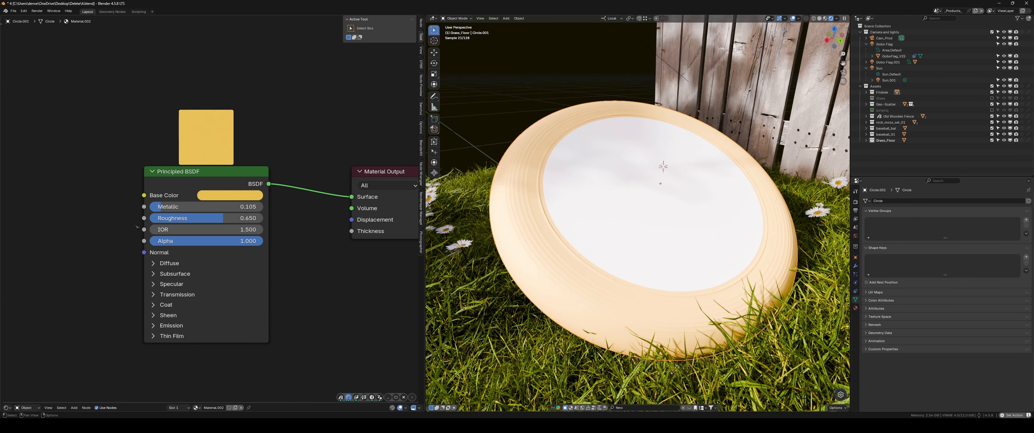
scroll(116, 199, down, 1)
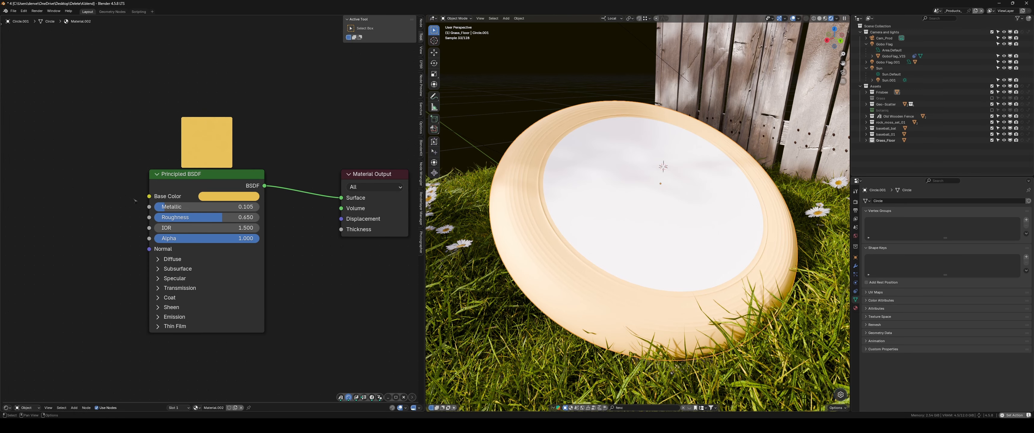
scroll(613, 192, down, 4)
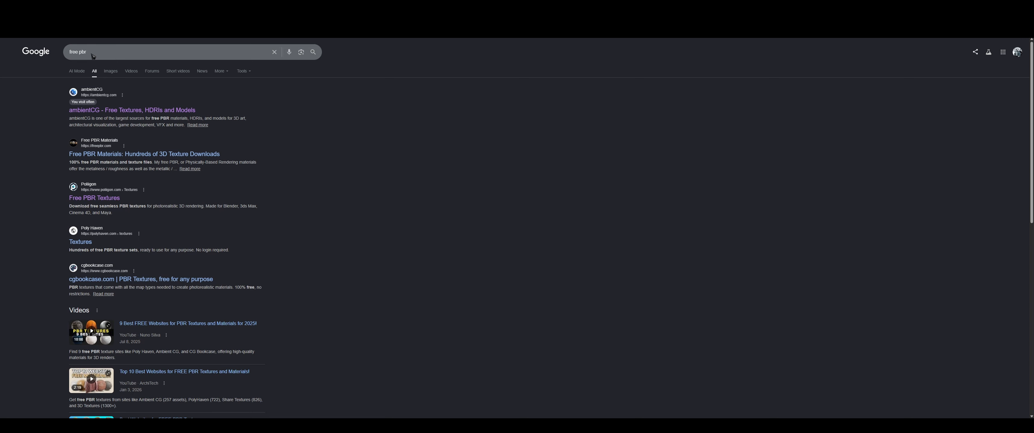
In the web browser, open ambientCG from the search results, search its assets for plastic and open a yellow plastic material
click(97, 110)
click(49, 43)
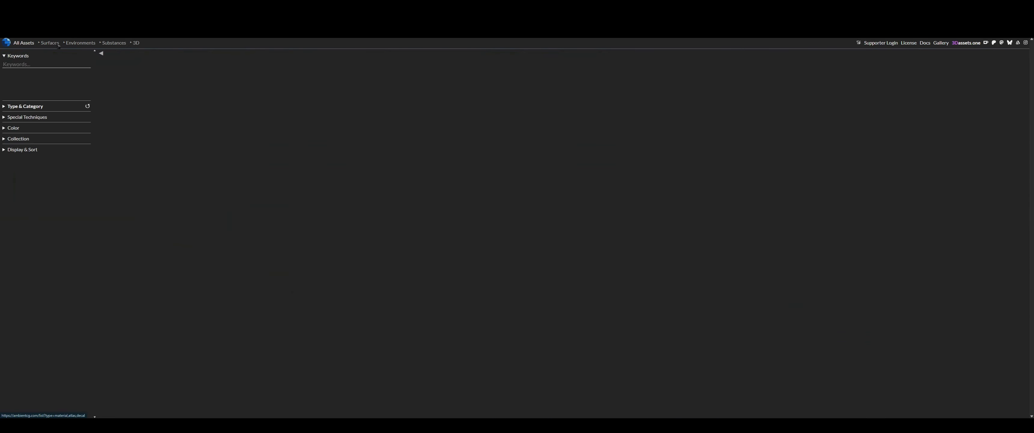
click(37, 65)
text(pla)
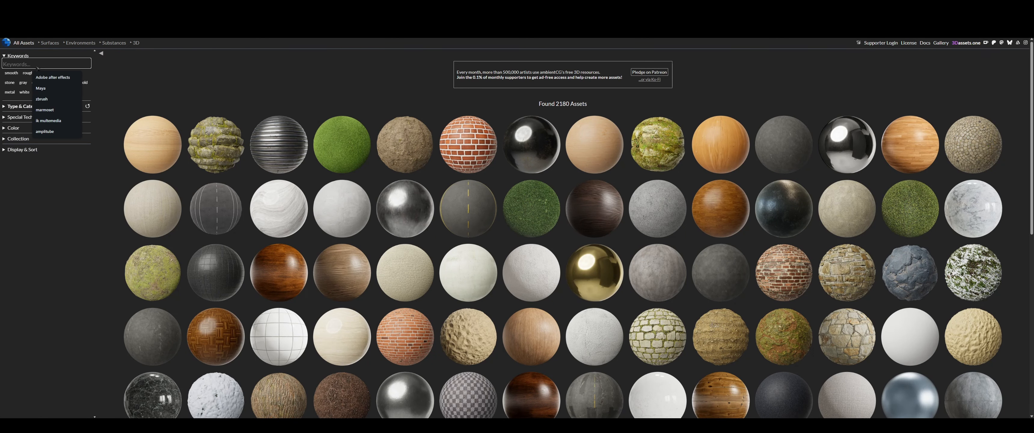
text(stic)
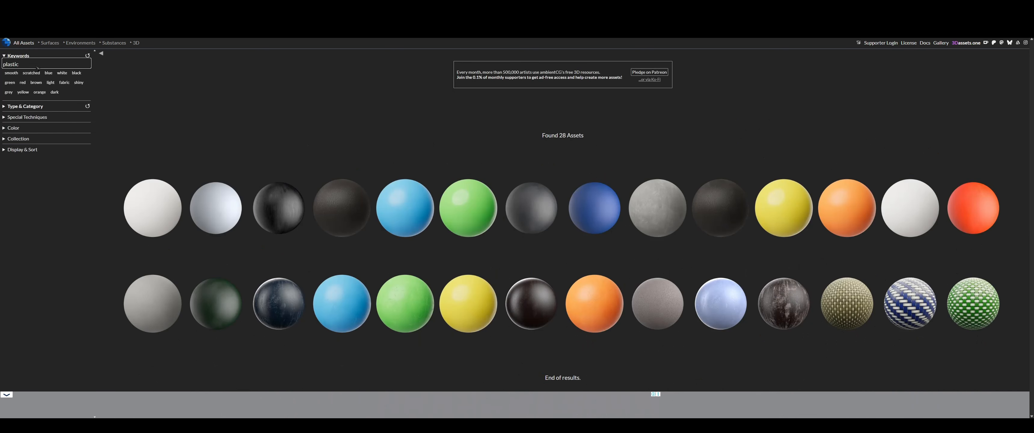
click(794, 210)
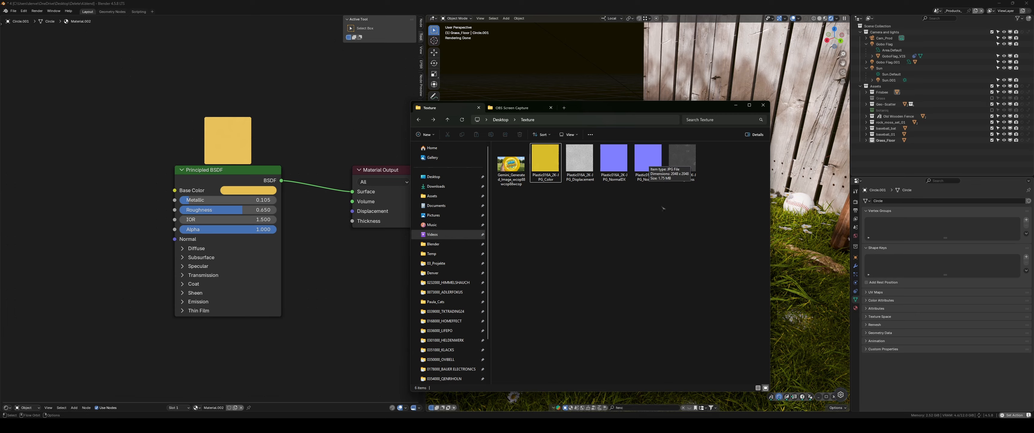
In File Explorer, inspect the normal and roughness maps of the Plastic016A texture set in the Texture folder
click(648, 160)
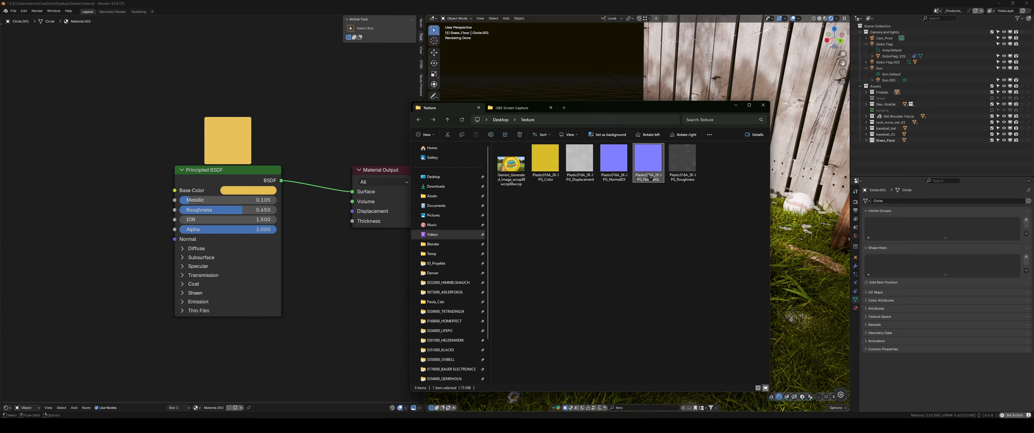
click(614, 168)
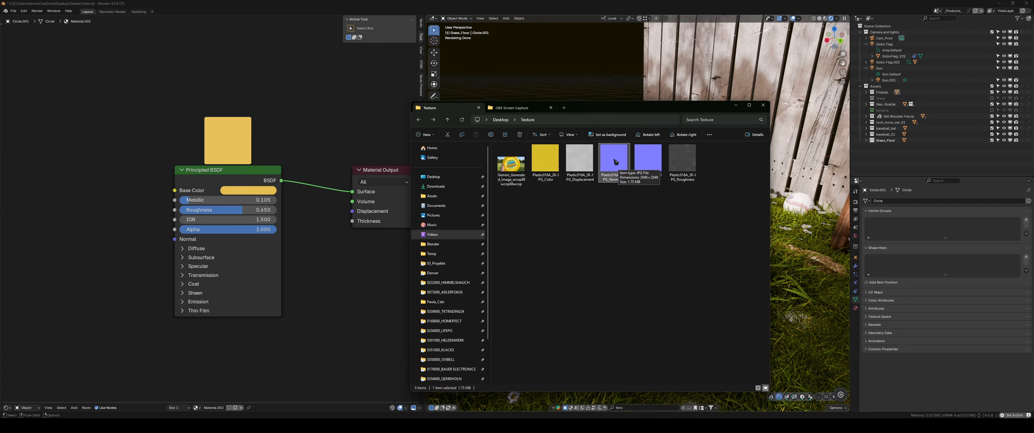
click(616, 232)
click(682, 166)
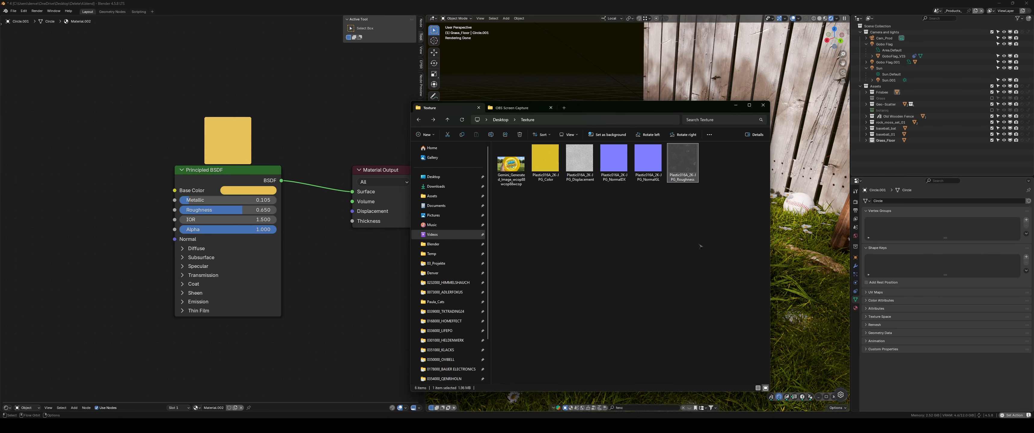
click(699, 241)
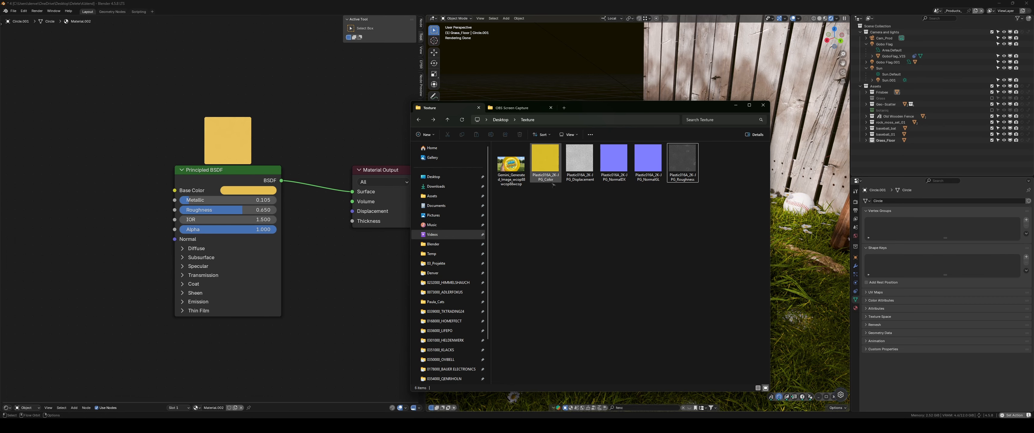
Back in Blender, search the add-on preferences for node and check the Node Wrangler entry
click(212, 170)
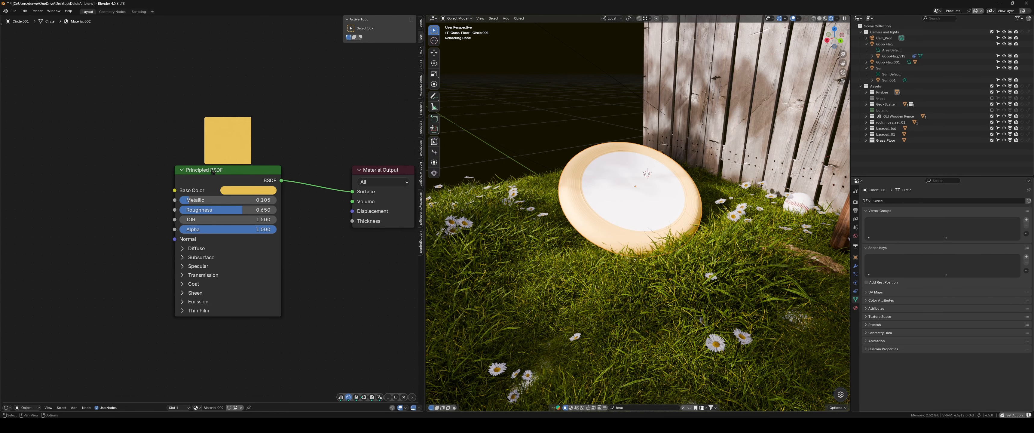
click(24, 11)
click(38, 88)
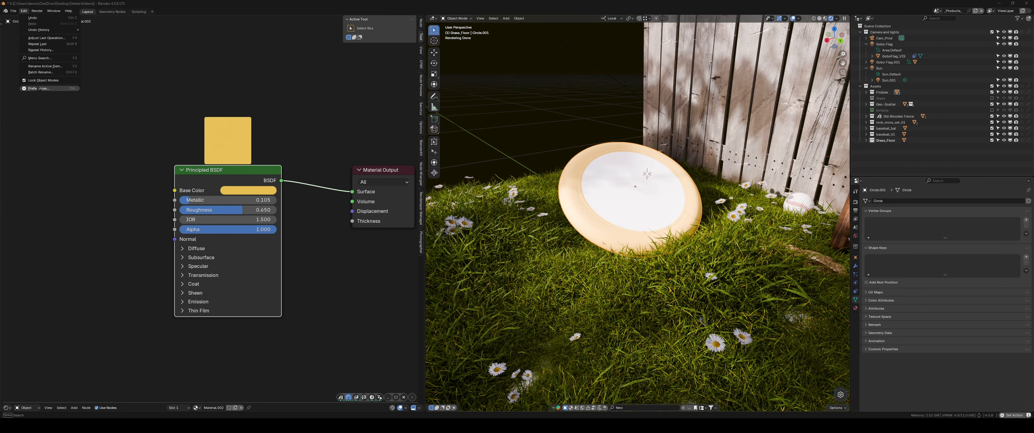
click(82, 14)
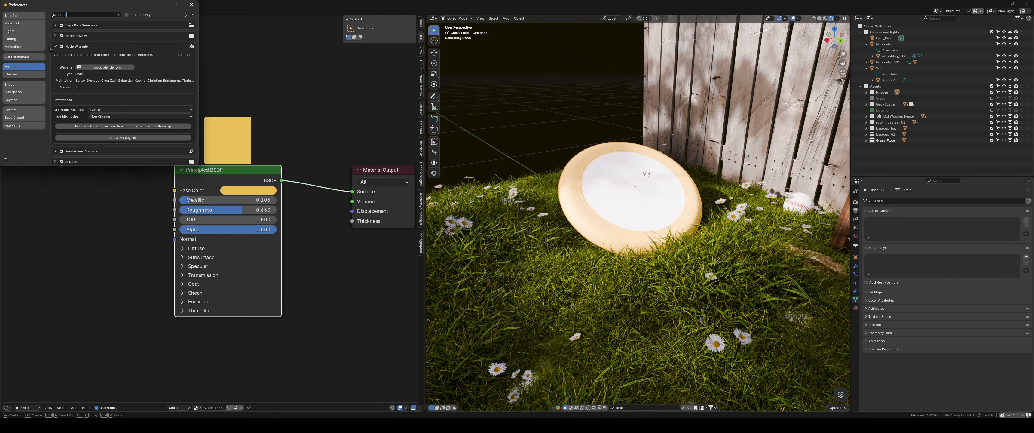
click(67, 47)
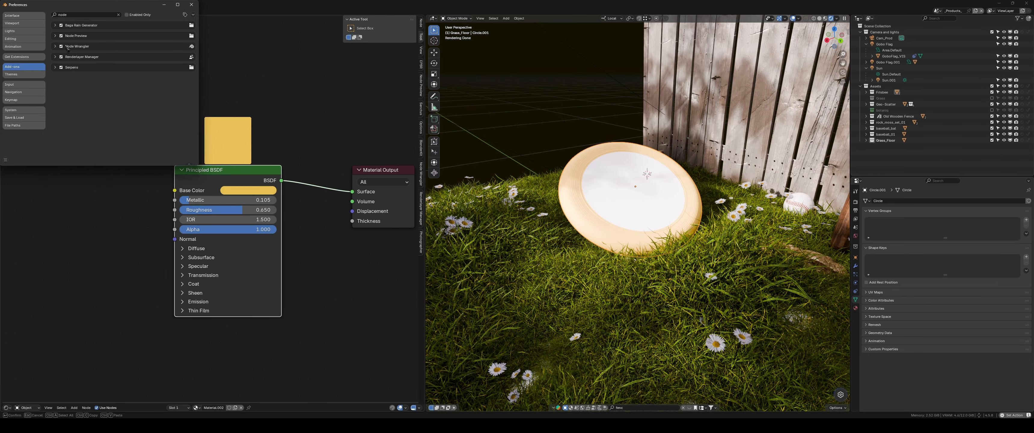
Look through the available extensions matching node, return to the add-ons list and close the preferences
click(17, 56)
click(69, 15)
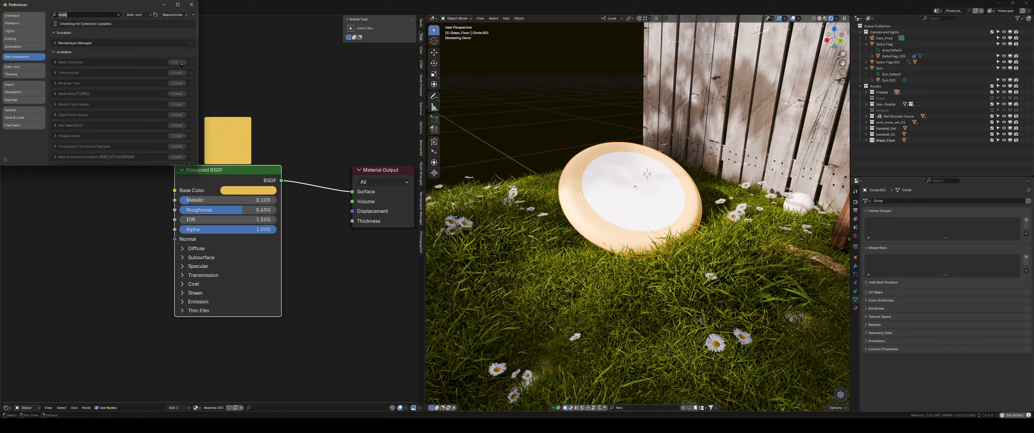
click(18, 67)
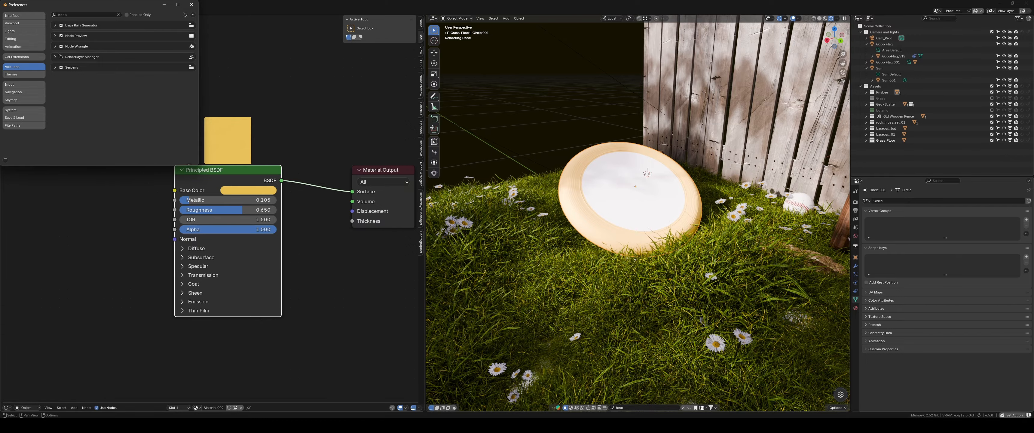
click(191, 5)
Load the Plastic016A Color, Displacement, NormalGL and Roughness maps onto the Principled BSDF with Node Wrangler's Principled Texture Setup
scroll(220, 145, down, 2)
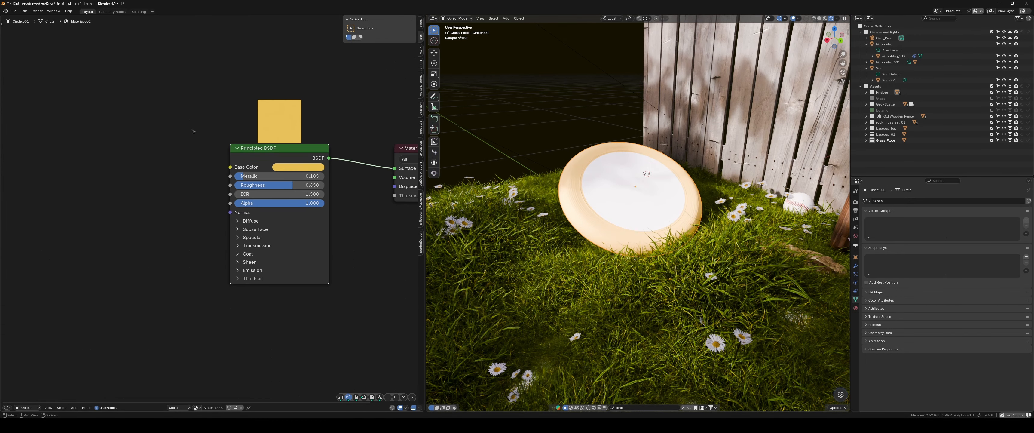
click(203, 162)
click(261, 162)
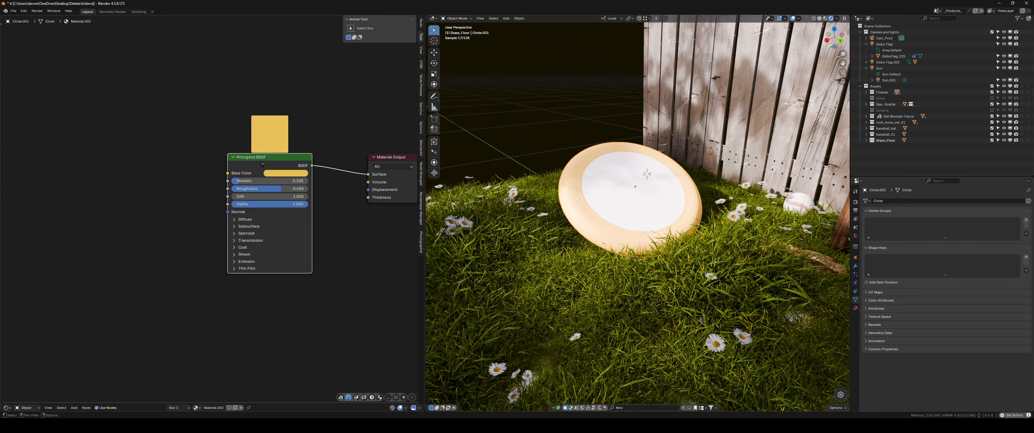
key(ctrl+shift+t)
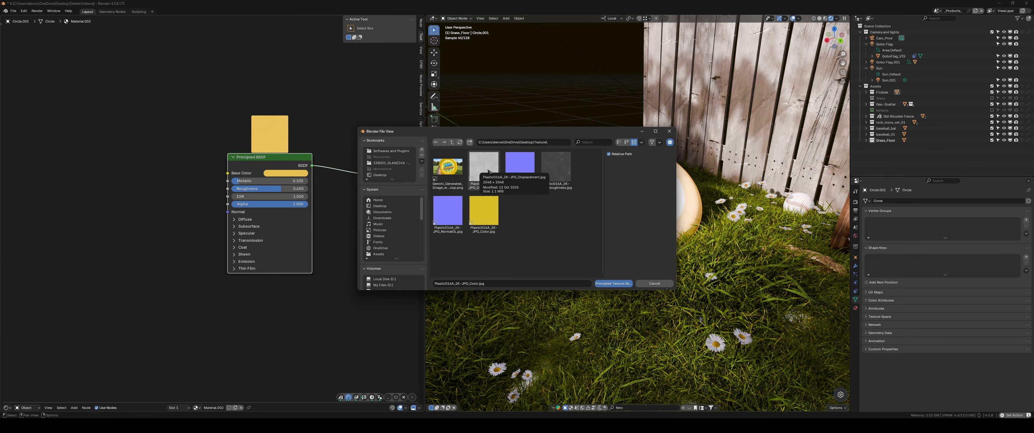
click(483, 177)
ctrl+click(448, 211)
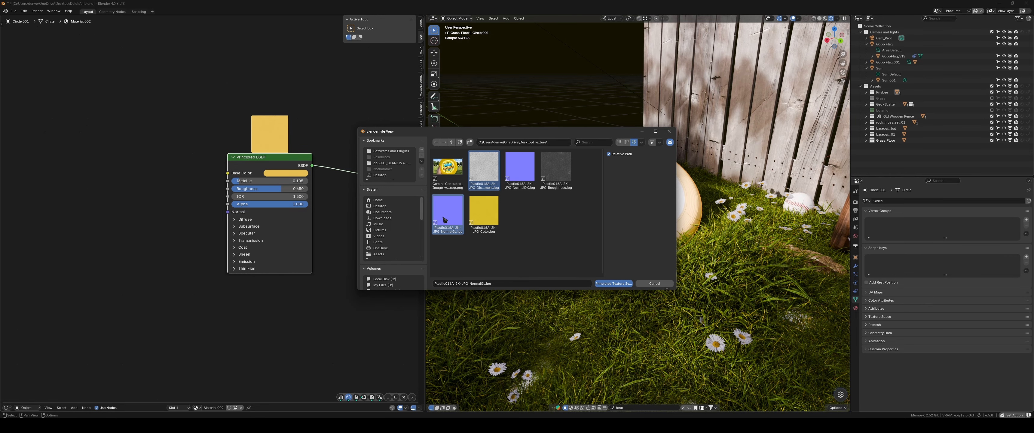
ctrl+click(556, 169)
ctrl+click(488, 215)
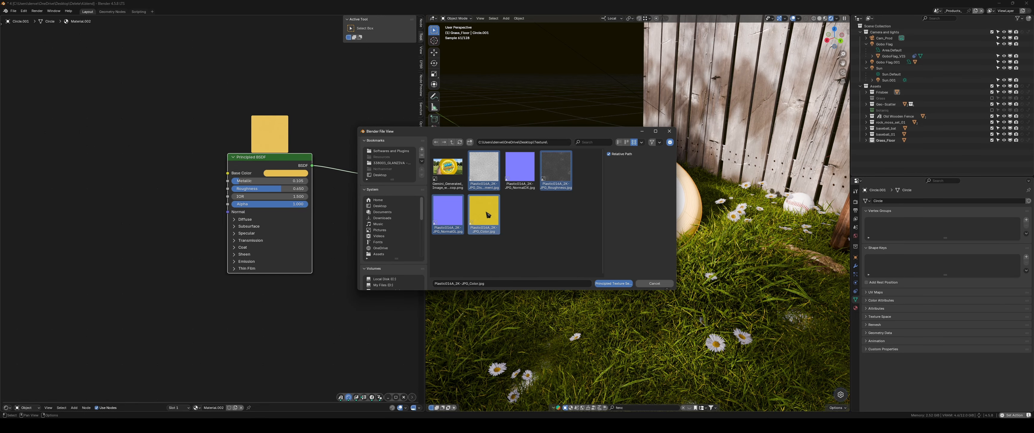
click(613, 283)
middle_drag(356, 272, 286, 261)
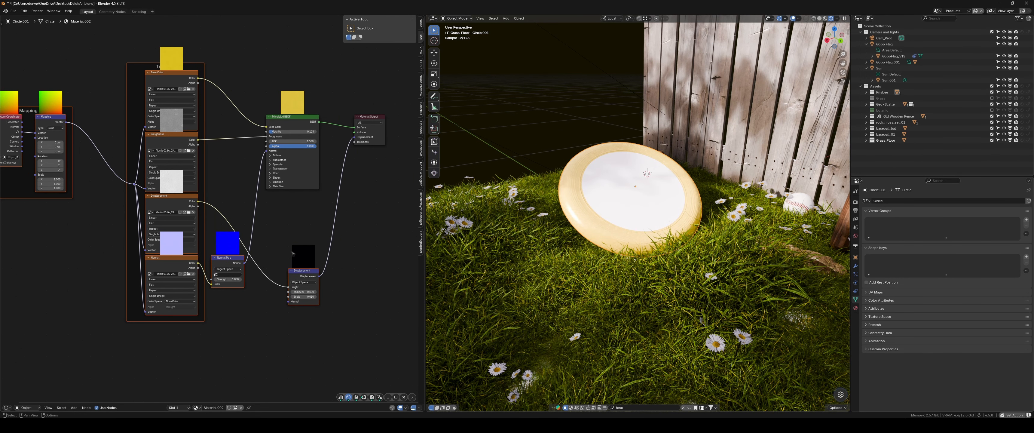
Examine the generated node setup, from the Normal Map and Displacement connections back to the Texture Coordinate and Mapping nodes
scroll(264, 258, up, 4)
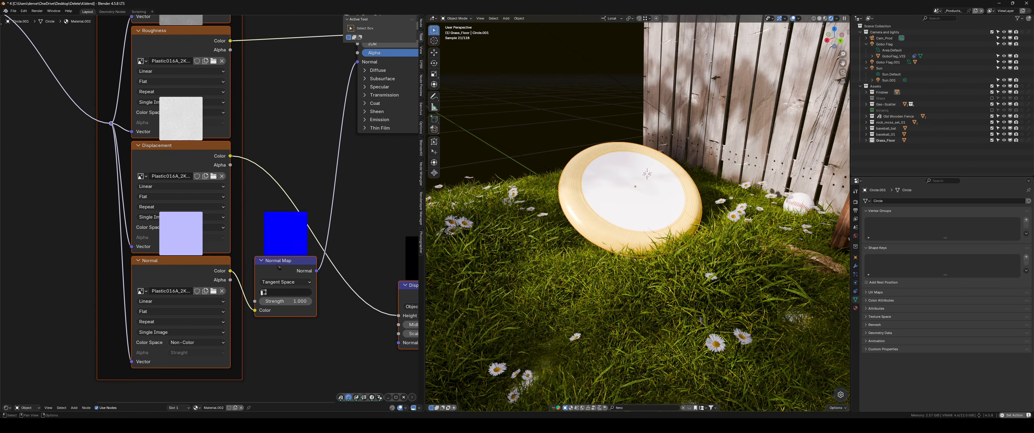
click(260, 229)
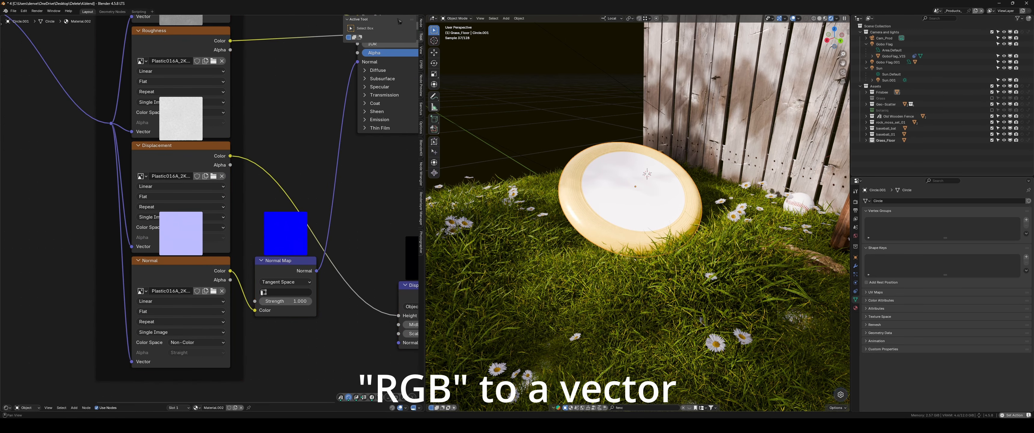
middle_drag(359, 226, 363, 247)
scroll(364, 246, down, 2)
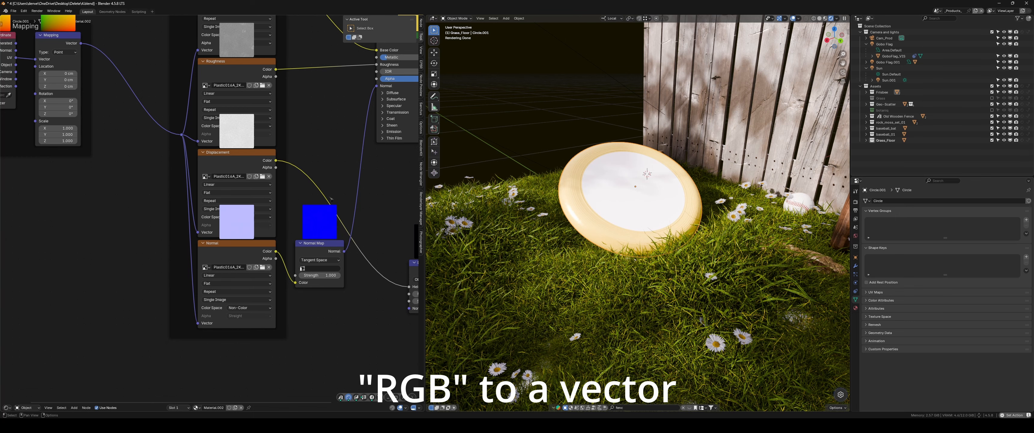
middle_drag(77, 184, 203, 205)
scroll(204, 205, up, 2)
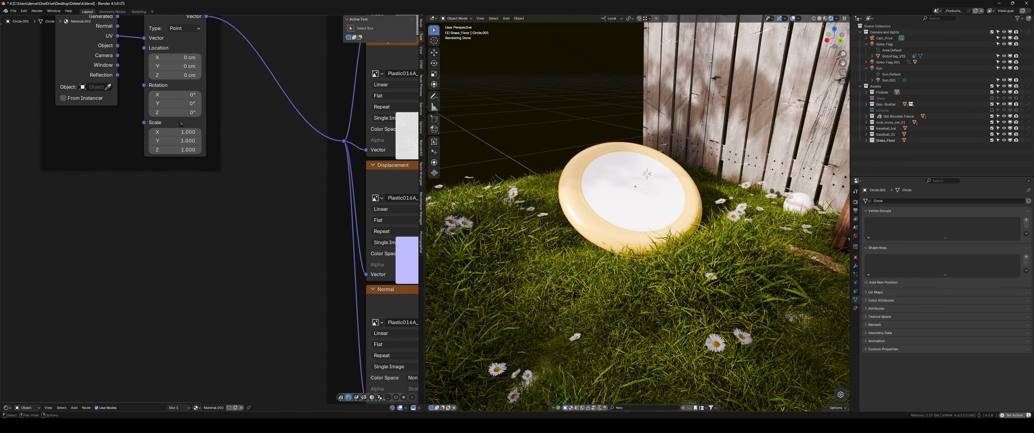
middle_drag(156, 150, 145, 167)
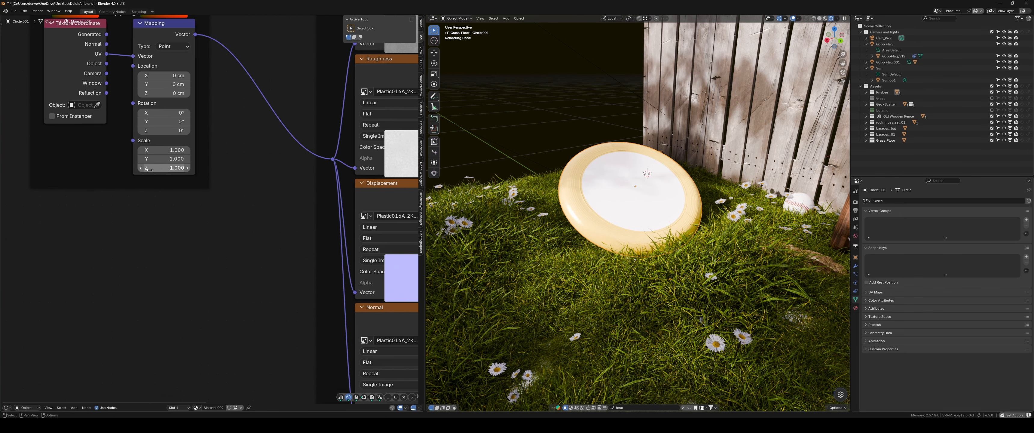
scroll(192, 213, down, 2)
middle_drag(234, 310, 133, 272)
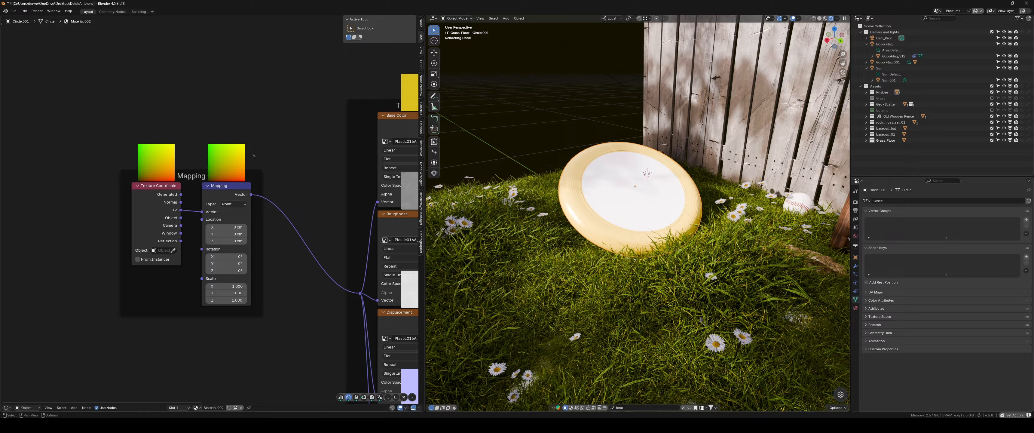
middle_drag(254, 156, 239, 178)
scroll(213, 200, up, 3)
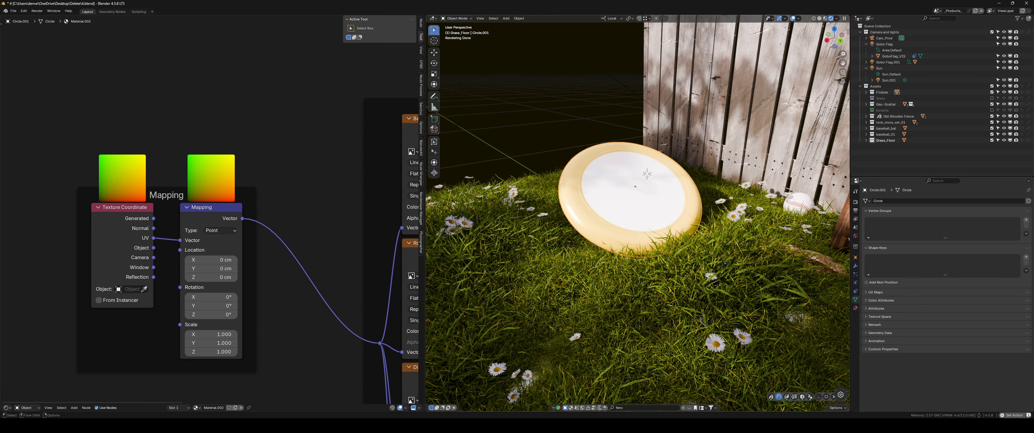
Examine the Base Color and Roughness texture nodes feeding the Principled BSDF and compare them with the frisbee's body
scroll(389, 172, down, 2)
middle_drag(389, 172, 177, 237)
scroll(211, 196, up, 5)
scroll(579, 207, up, 3)
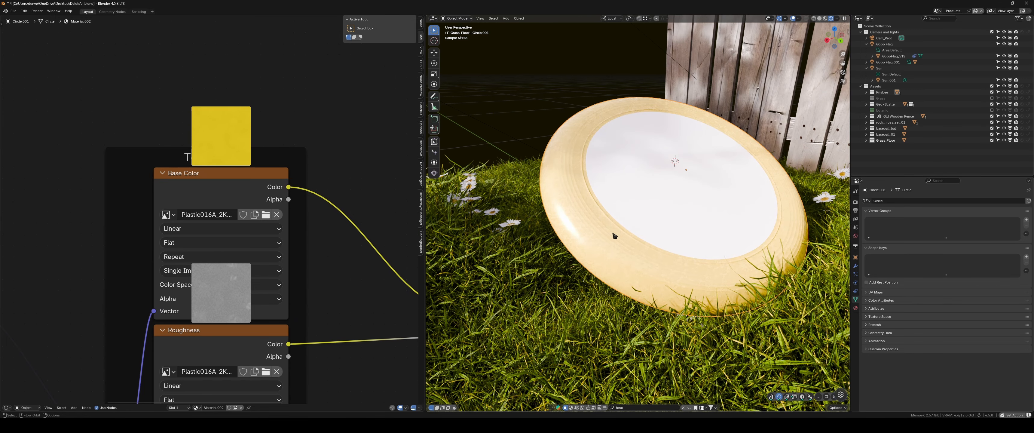
scroll(138, 229, down, 2)
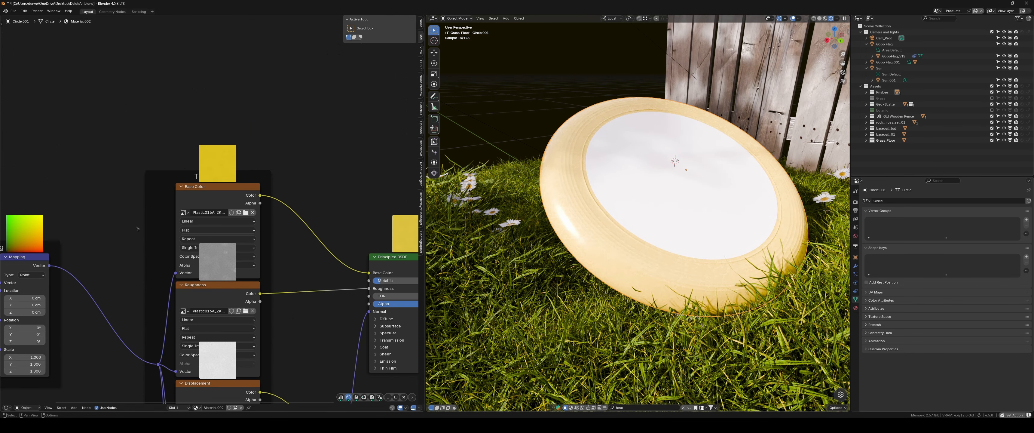
middle_drag(111, 257, 211, 215)
scroll(212, 214, down, 1)
middle_drag(406, 264, 233, 231)
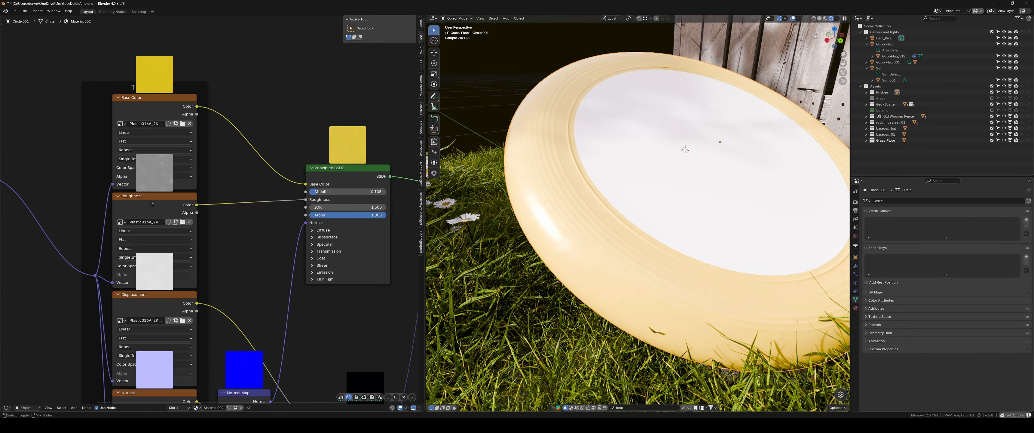
Preview the Roughness texture directly on the frisbee's body and inspect its surface pattern up close
ctrl+shift+click(151, 203)
middle_drag(286, 246, 237, 245)
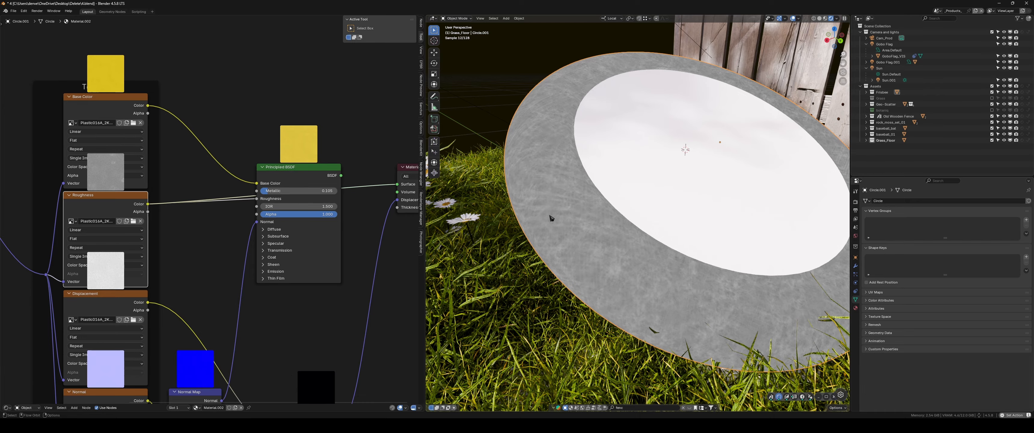
scroll(550, 218, up, 2)
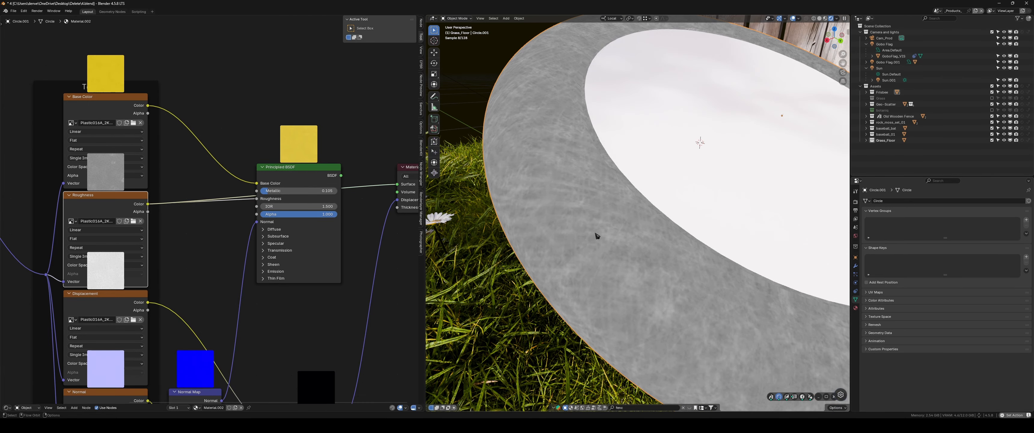
scroll(598, 225, up, 1)
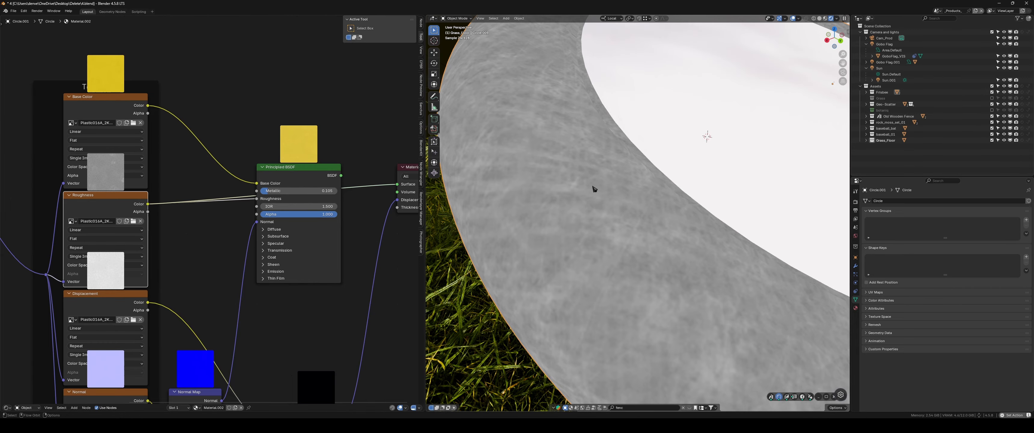
scroll(262, 195, up, 1)
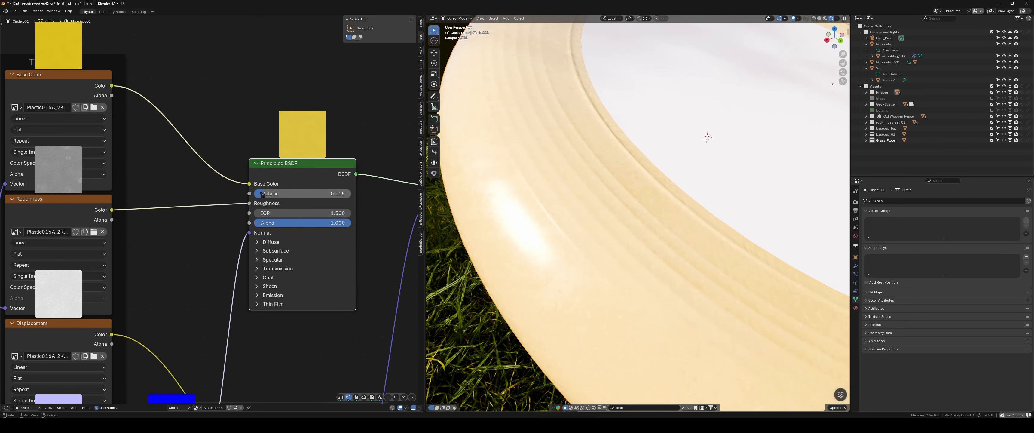
Try a Metallic value of 1.000 on the body's Principled BSDF and undo it
drag(263, 195, 354, 196)
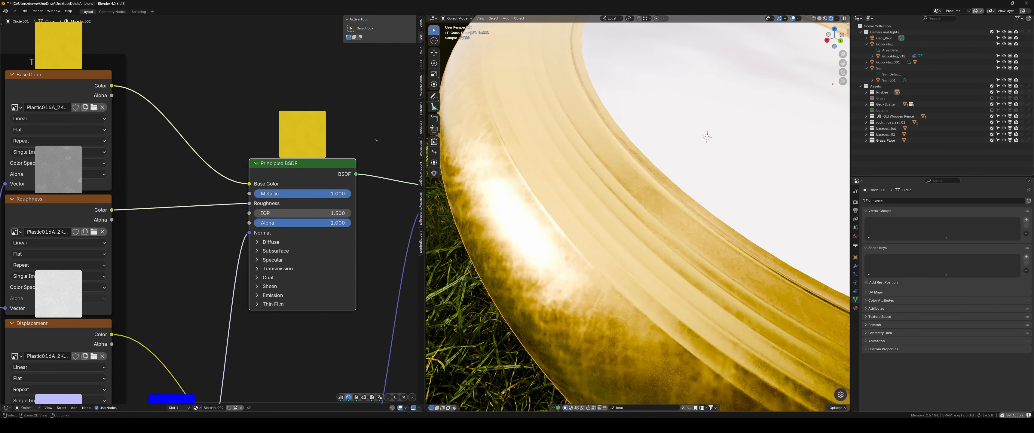
key(ctrl+z)
Expand the Subsurface and Transmission settings of the body's Principled BSDF
scroll(213, 223, up, 2)
click(201, 220)
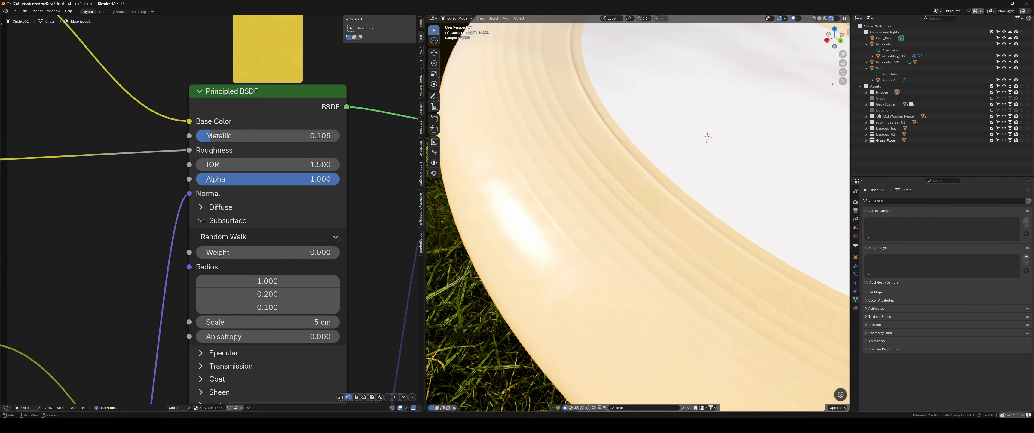
middle_drag(359, 312, 362, 224)
click(203, 279)
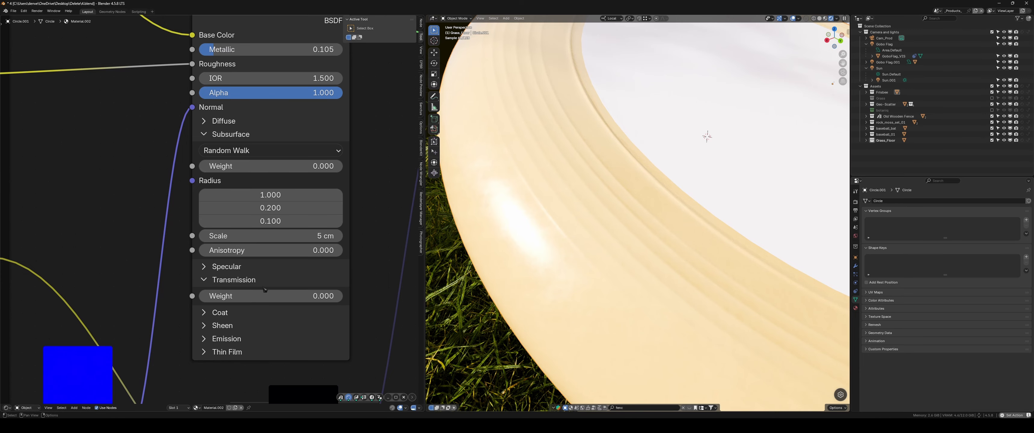
Isolate the frisbee's body in local view and set its Transmission Weight to 1.000
scroll(621, 235, down, 7)
scroll(606, 258, up, 3)
middle_drag(591, 220, 584, 219)
scroll(588, 219, up, 3)
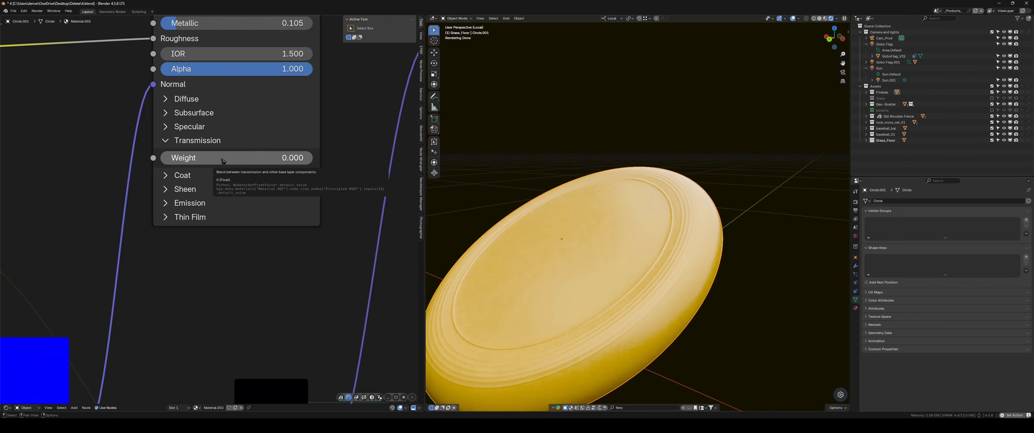
drag(181, 160, 313, 160)
key(KP_Decimal)
middle_drag(182, 170, 208, 204)
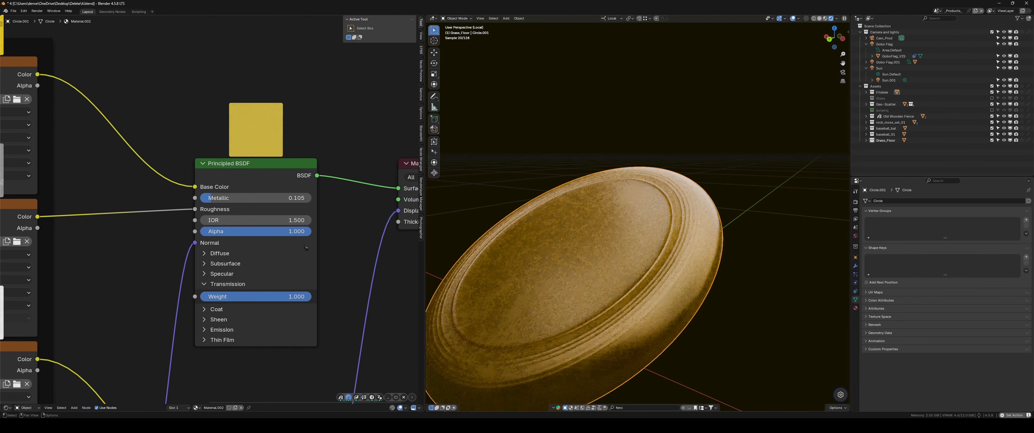
Lower the Transmission Weight of the body's Principled BSDF
scroll(208, 205, up, 4)
drag(189, 208, 173, 214)
drag(276, 209, 200, 195)
middle_drag(627, 250, 627, 267)
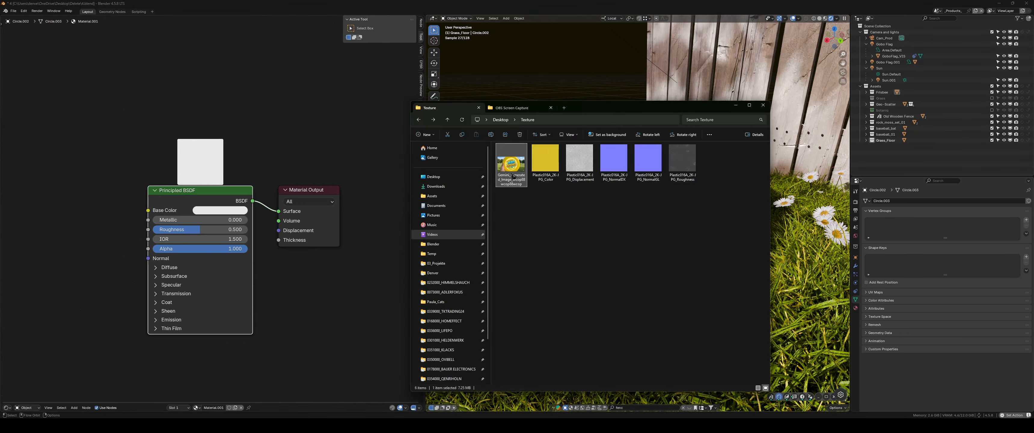
Add the Gemini-generated frisbee image from the Texture folder to the disc's material and connect its Color to Base Color
drag(514, 173, 229, 205)
scroll(634, 209, down, 4)
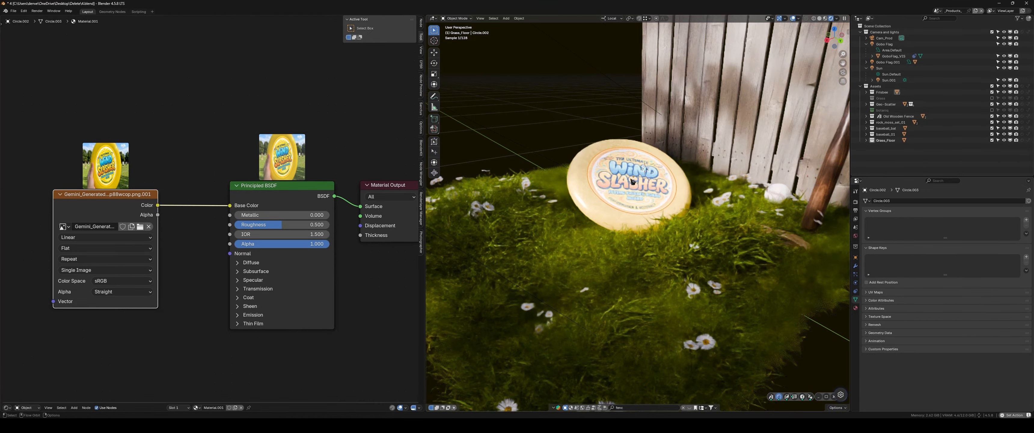
middle_drag(142, 361, 198, 310)
scroll(199, 310, down, 2)
middle_drag(200, 282, 214, 255)
Add a Noise Texture node below the image texture node
key(shift+a)
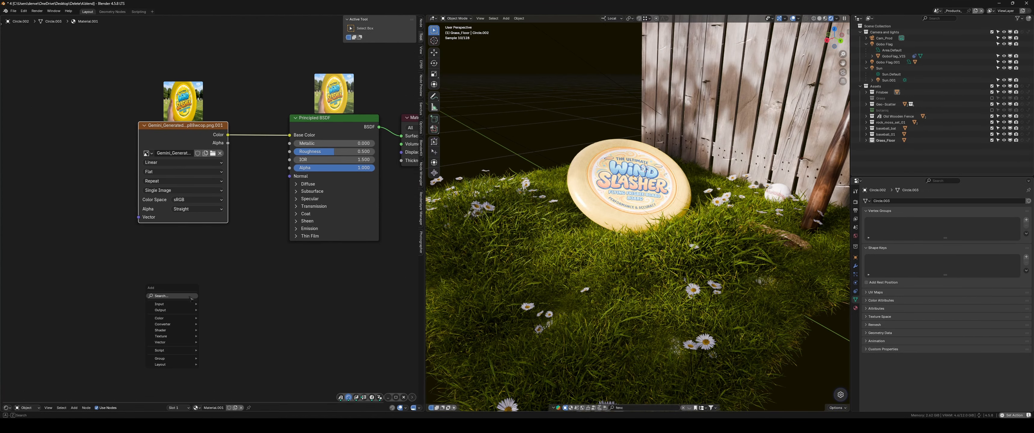
text(noise)
key(Return)
click(170, 272)
Try a Magic Texture node beside the Noise Texture and delete it
key(shift+a)
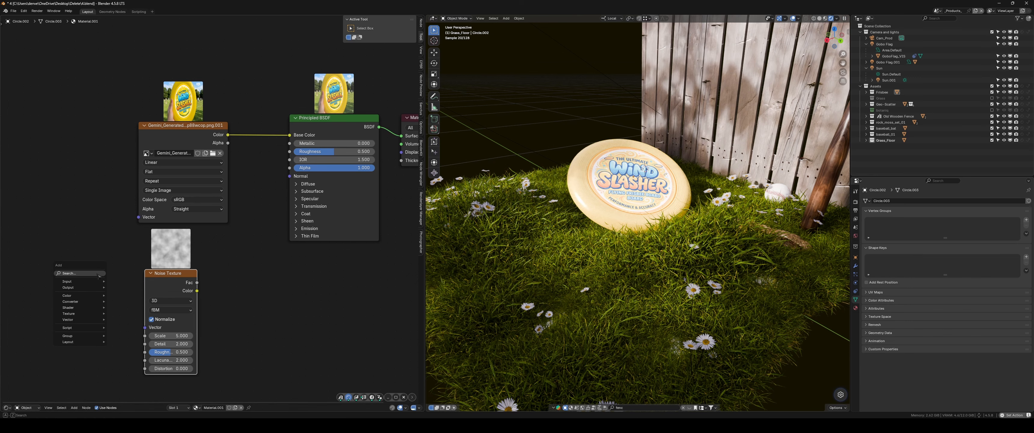
text(texut)
key(BackSpace)
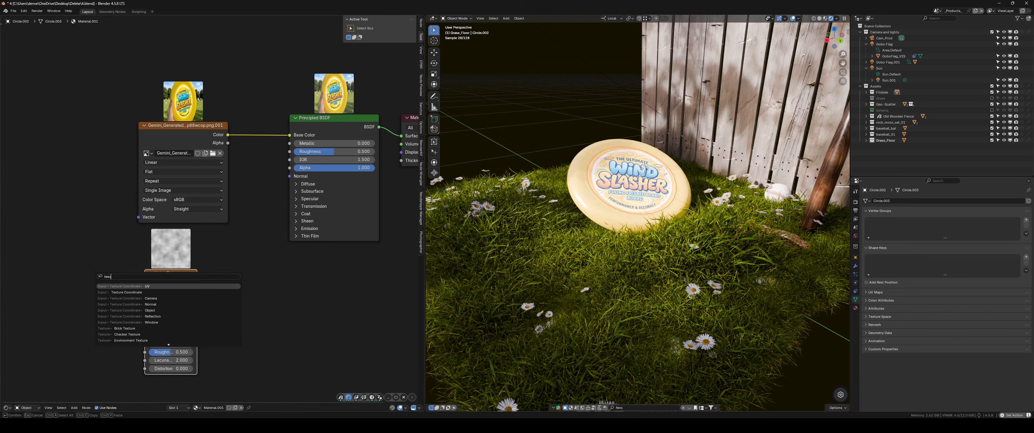
key(BackSpace)
text(ture)
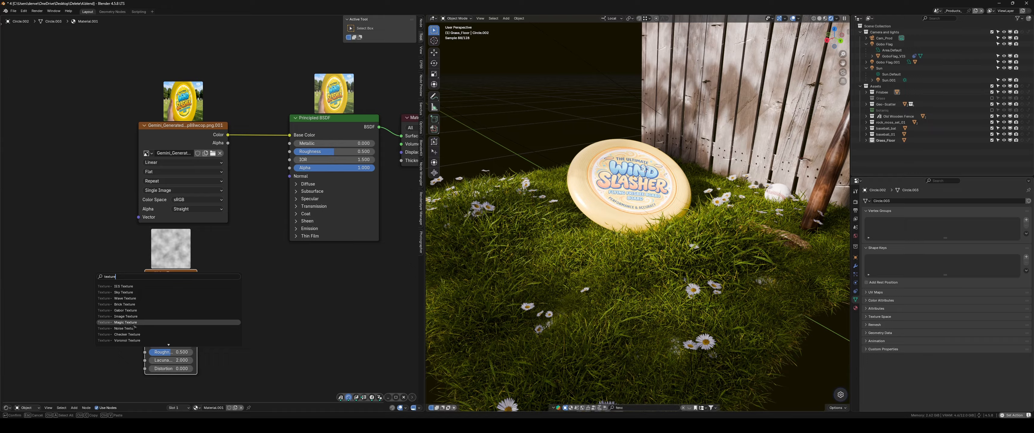
click(125, 322)
click(74, 265)
scroll(74, 265, up, 2)
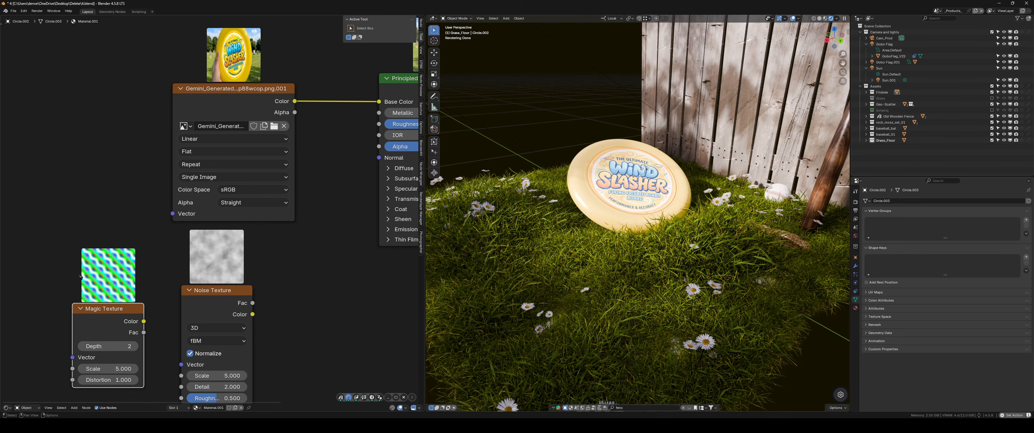
scroll(106, 275, down, 3)
middle_drag(105, 276, 128, 272)
key(x)
Add a Voronoi Texture node beside the Noise Texture node
key(shift+a)
text(vorn)
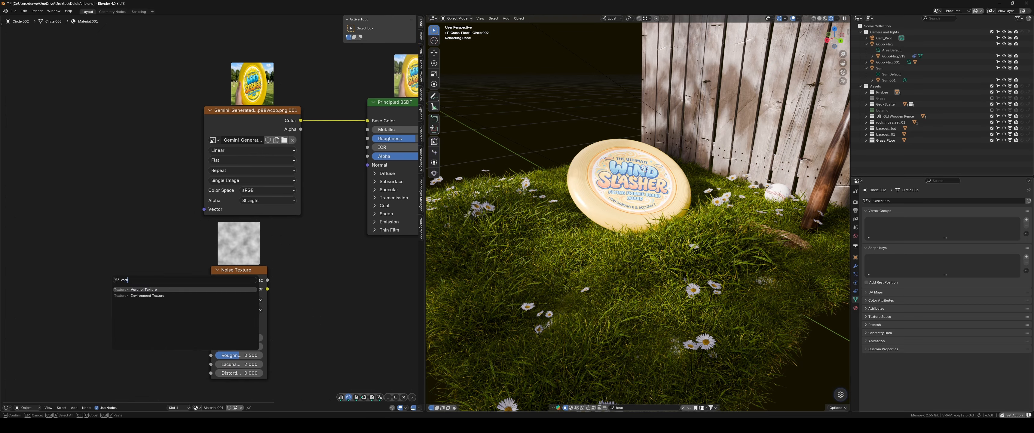
text(o)
key(Return)
click(123, 271)
scroll(152, 257, up, 6)
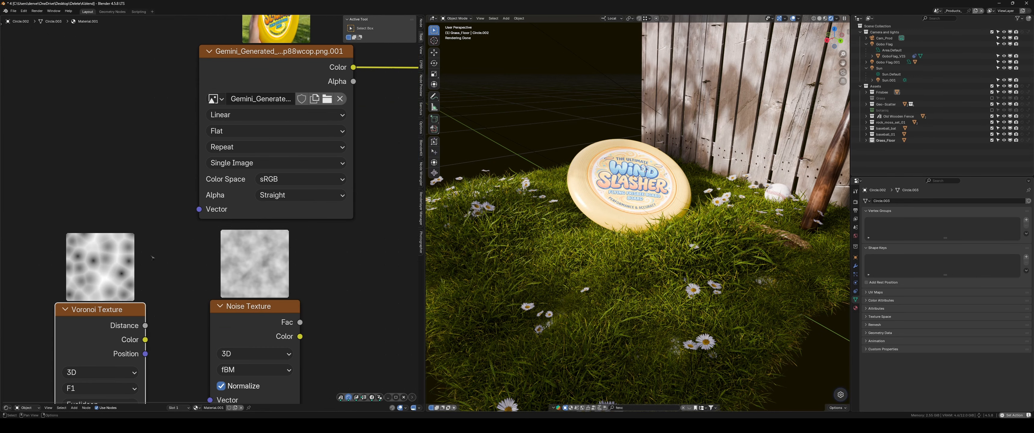
middle_drag(152, 257, 199, 226)
scroll(162, 243, down, 5)
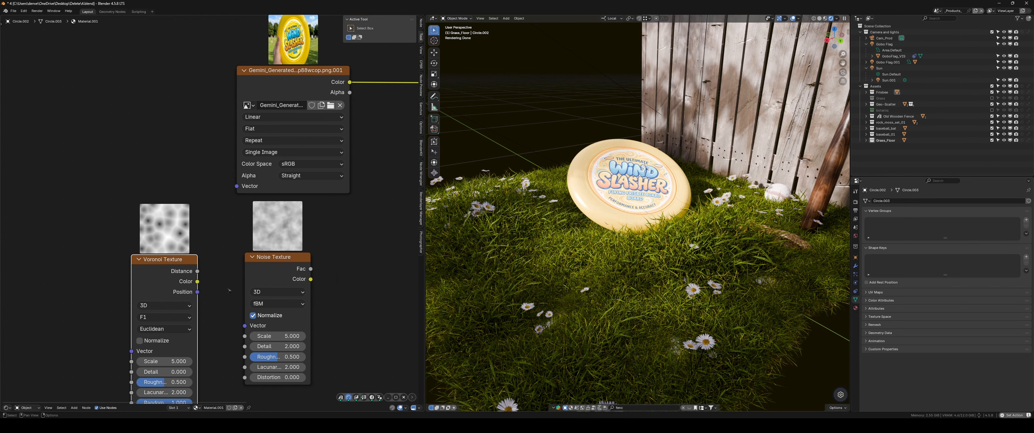
Delete the Voronoi Texture node and move the Noise Texture node farther from the Principled BSDF
middle_drag(147, 281, 113, 229)
middle_drag(188, 243, 184, 284)
scroll(184, 283, up, 1)
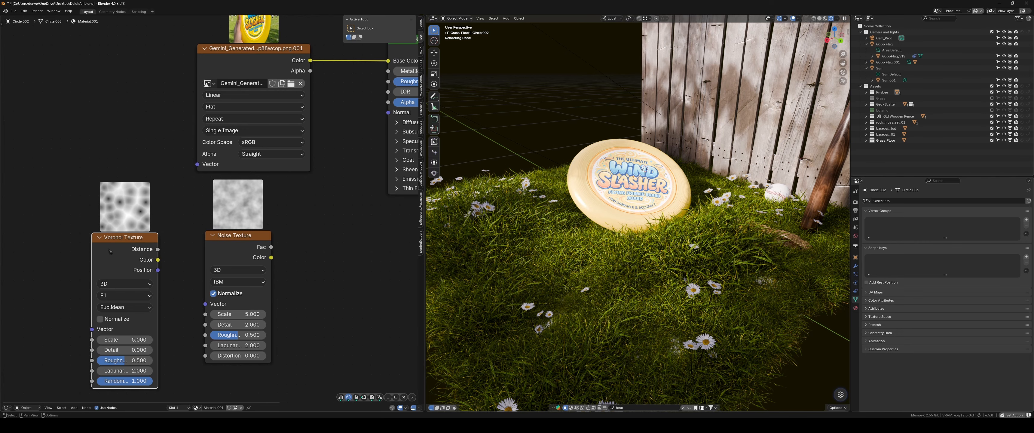
key(x)
key(Home)
drag(140, 285, 65, 285)
key(Home)
key(shift+a)
text(norm)
key(Escape)
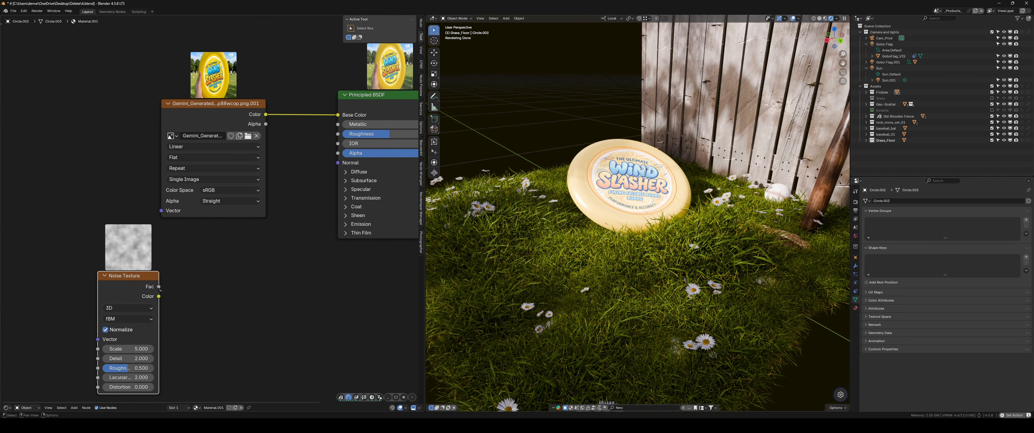
Connect the Noise Texture's Fac to the Principled BSDF's Roughness and insert a Color Ramp node on that link
drag(159, 287, 338, 133)
scroll(610, 178, up, 5)
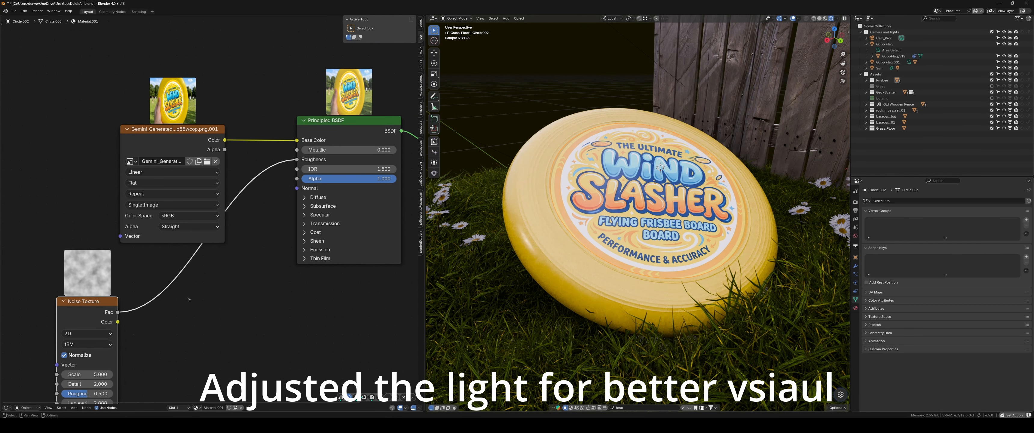
key(shift+a)
text(ramp)
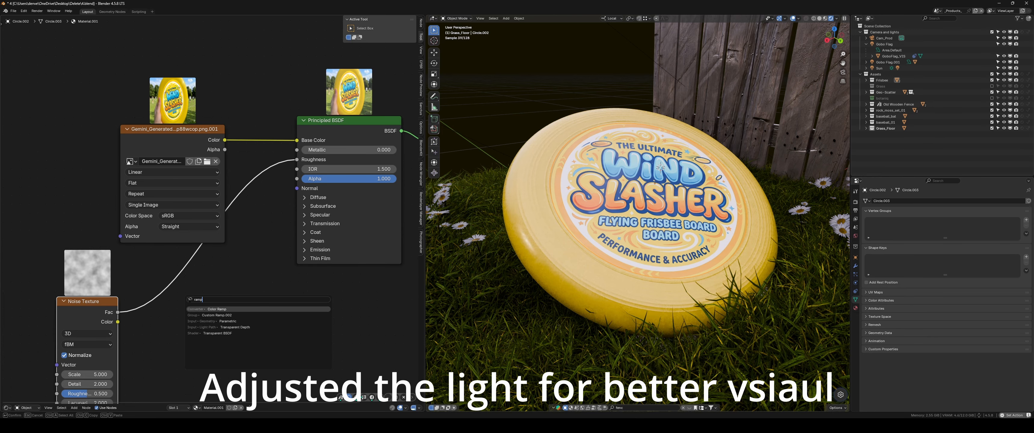
key(Return)
click(262, 289)
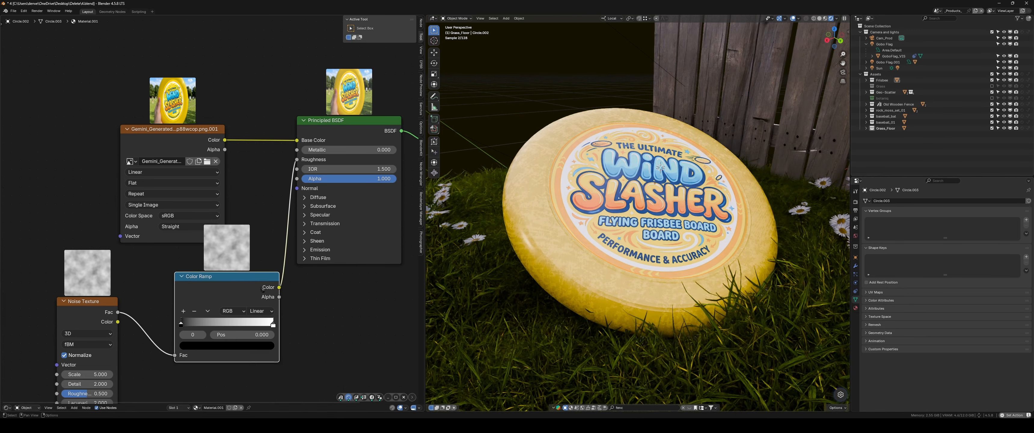
Raise the contrast of the Color Ramp by shifting its black stop to position 0.286
scroll(241, 255, up, 2)
drag(159, 348, 286, 351)
click(212, 350)
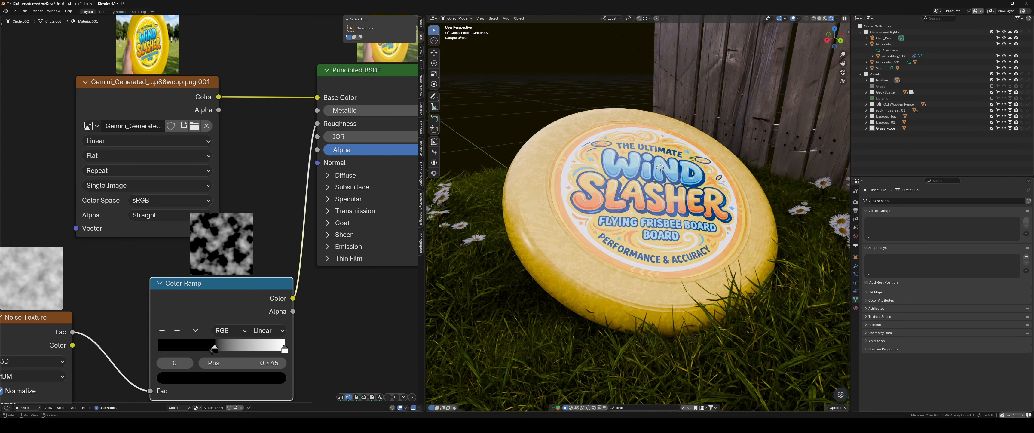
mouse_move(212, 350)
mouse_down()
mouse_move(181, 350)
mouse_move(214, 350)
mouse_move(193, 350)
mouse_up()
Add Texture Coordinate and Mapping nodes feeding the Noise Texture's Vector input
middle_drag(176, 353, 300, 290)
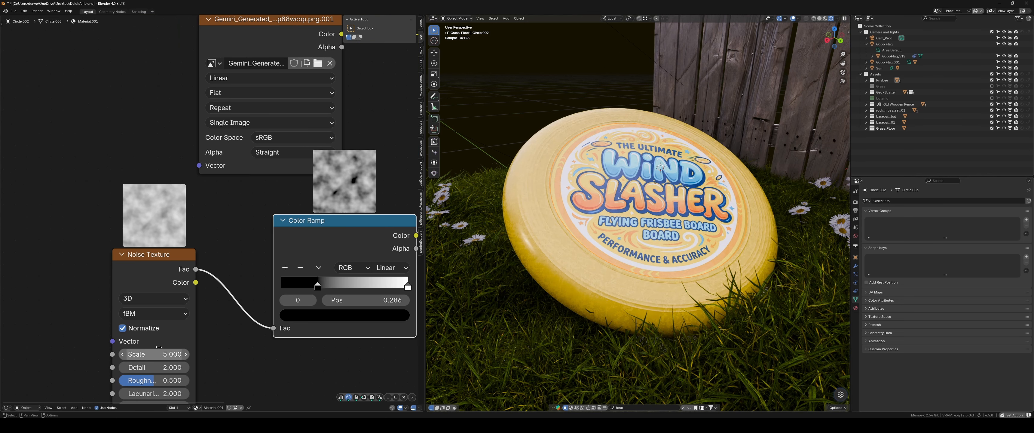
click(161, 263)
key(ctrl+t)
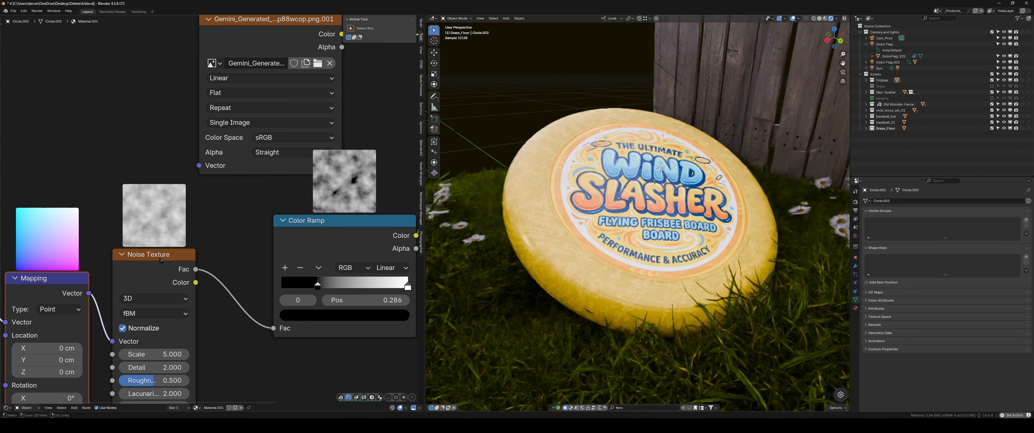
middle_drag(29, 293, 171, 221)
scroll(171, 221, down, 3)
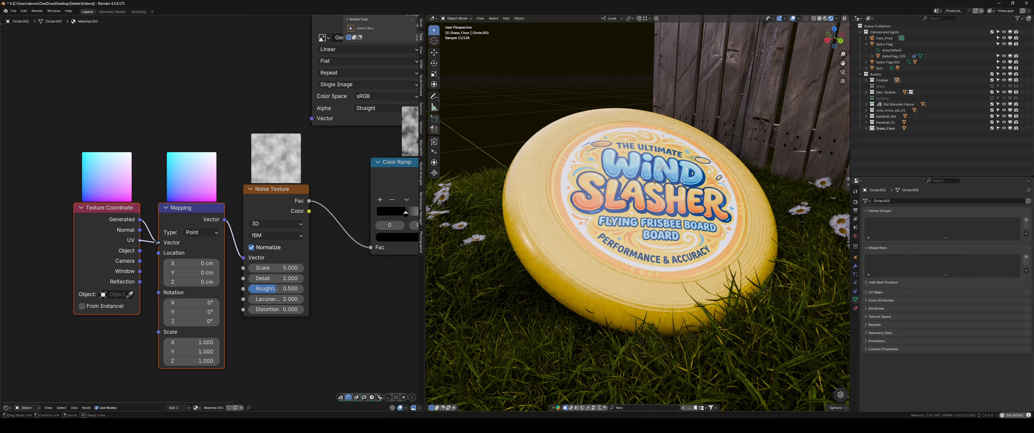